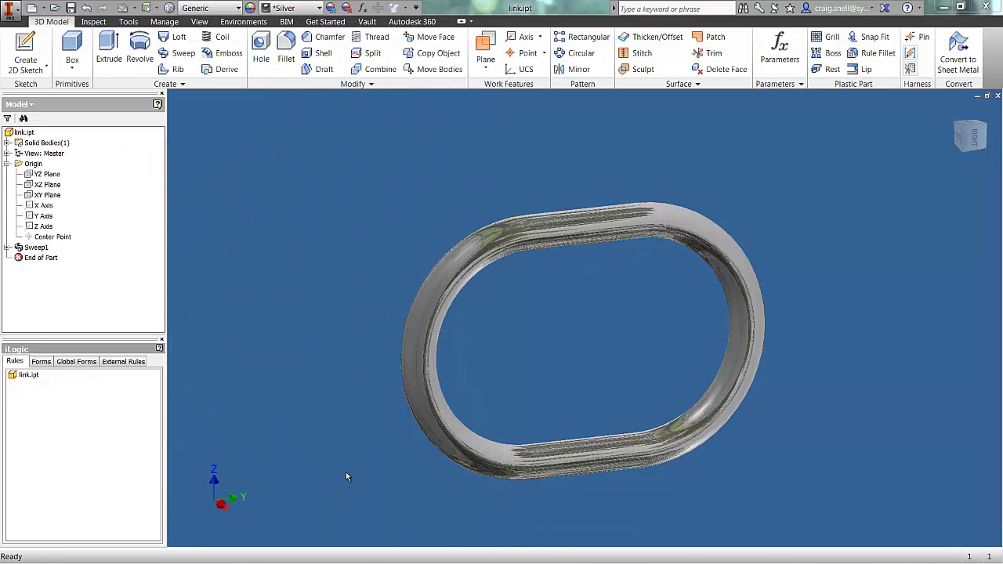
- Inspect Sweep1's Sketch1 oval path and Sketch2 circular profile, then return to the model
click(8, 247)
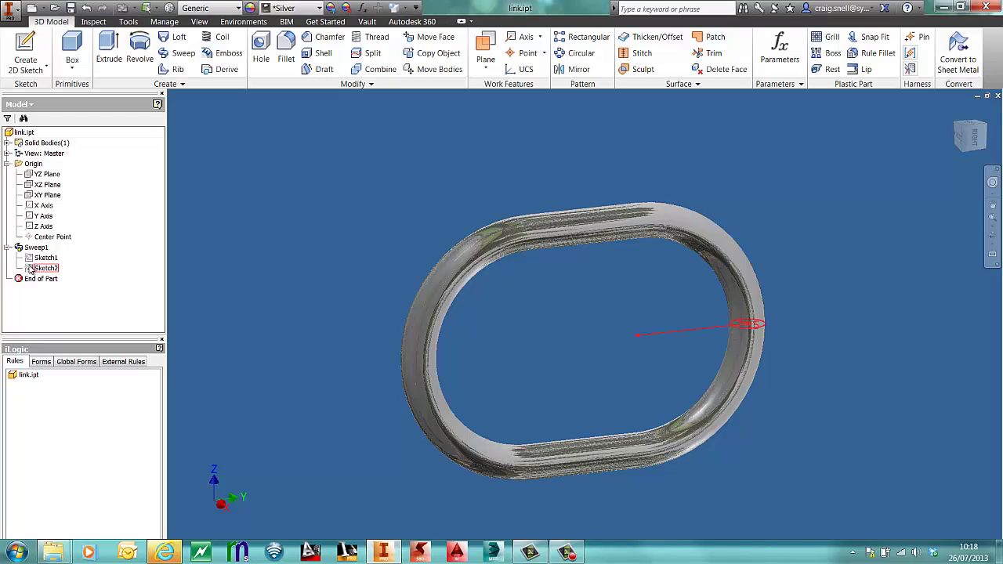
double_click(37, 259)
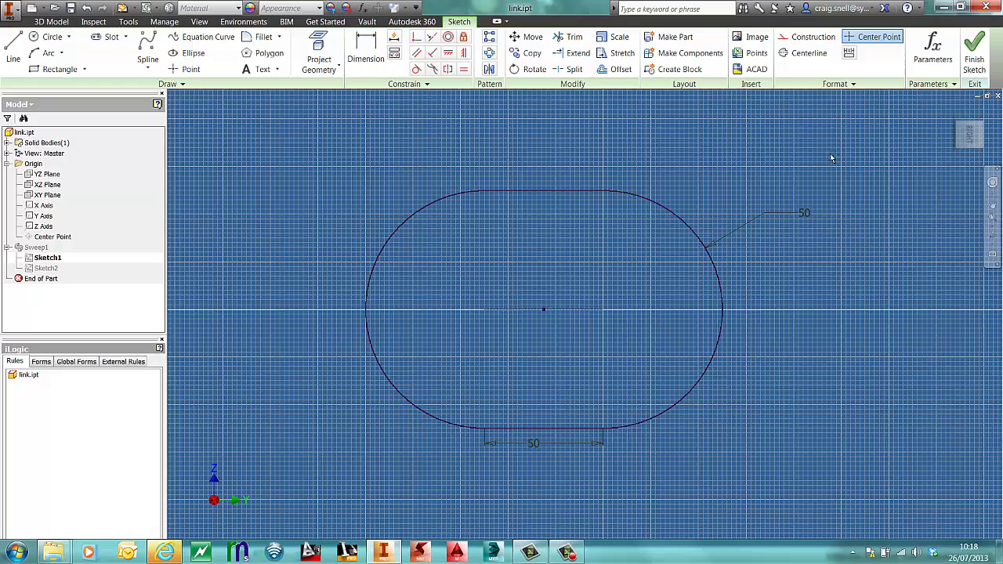
click(972, 62)
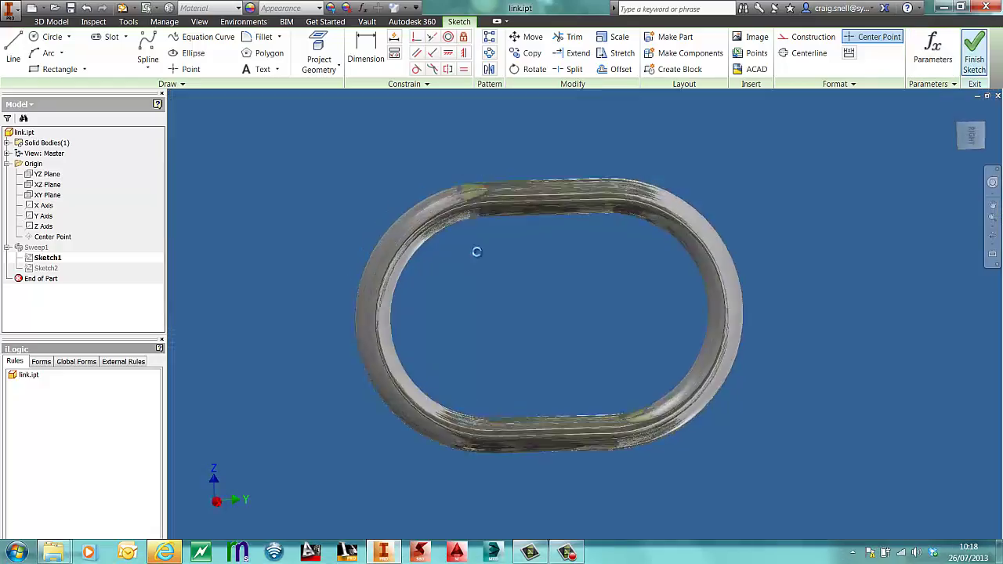
double_click(28, 270)
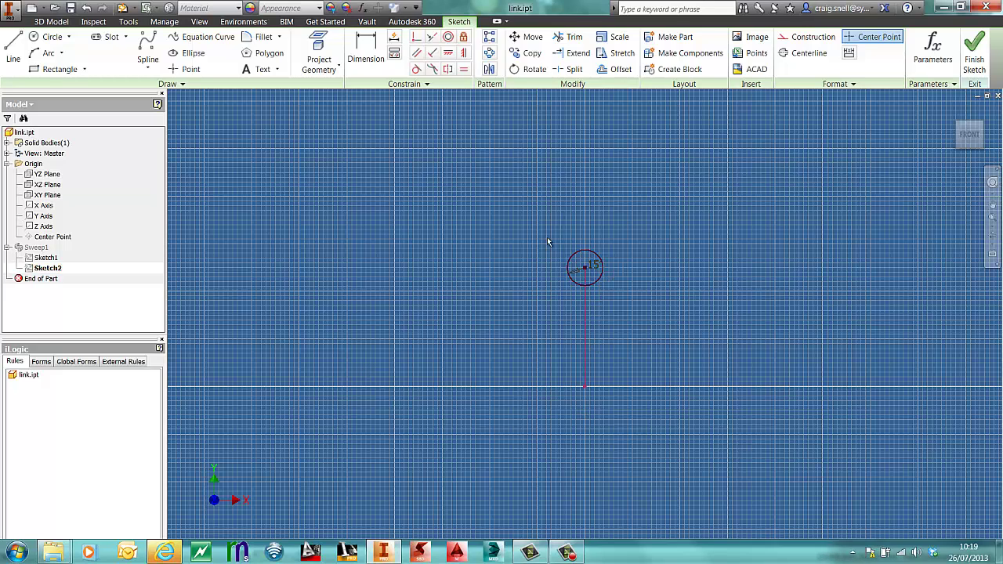
click(975, 58)
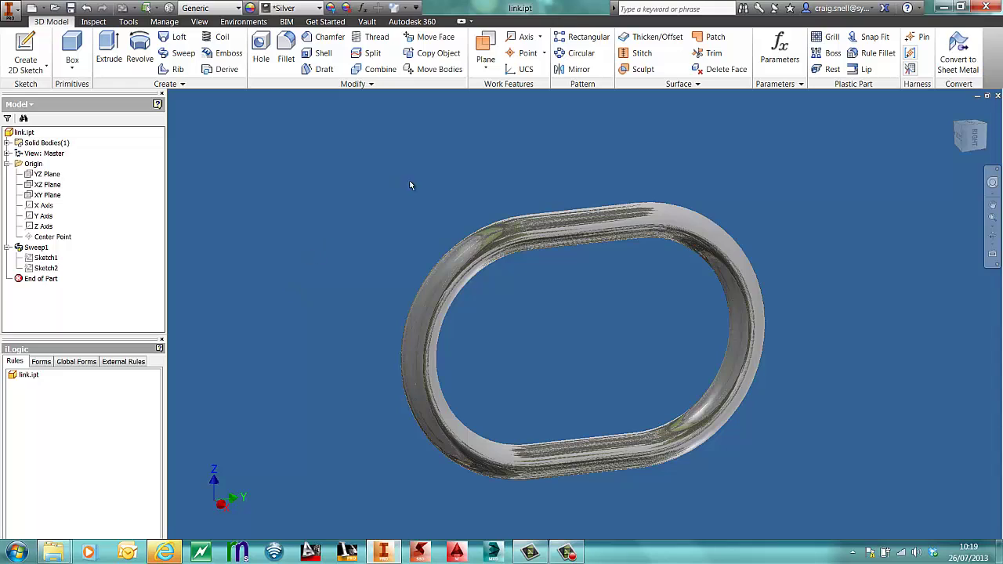
- Create Work Point1 and Work Point2 where the Y Axis meets the right and left ring ends
click(517, 62)
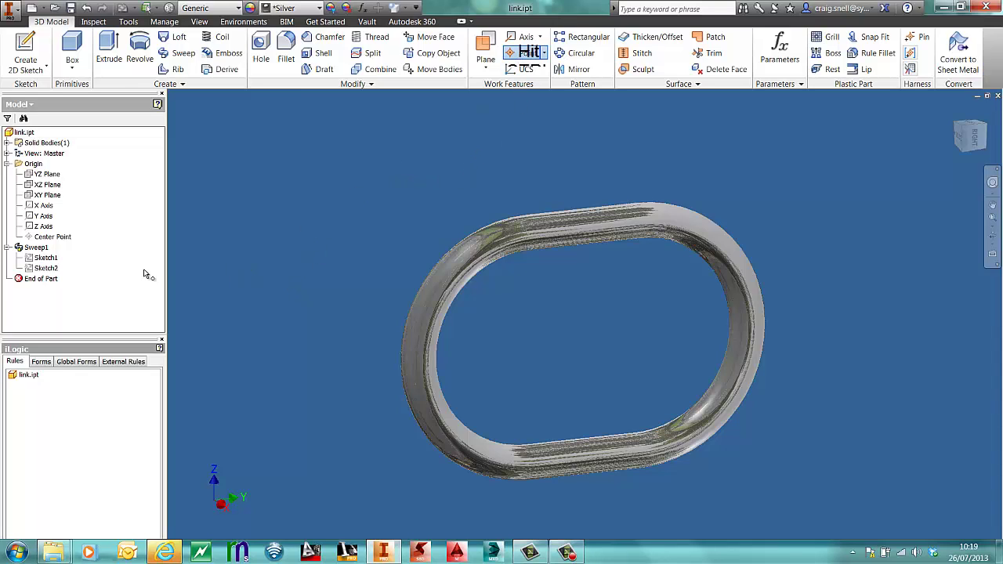
click(42, 220)
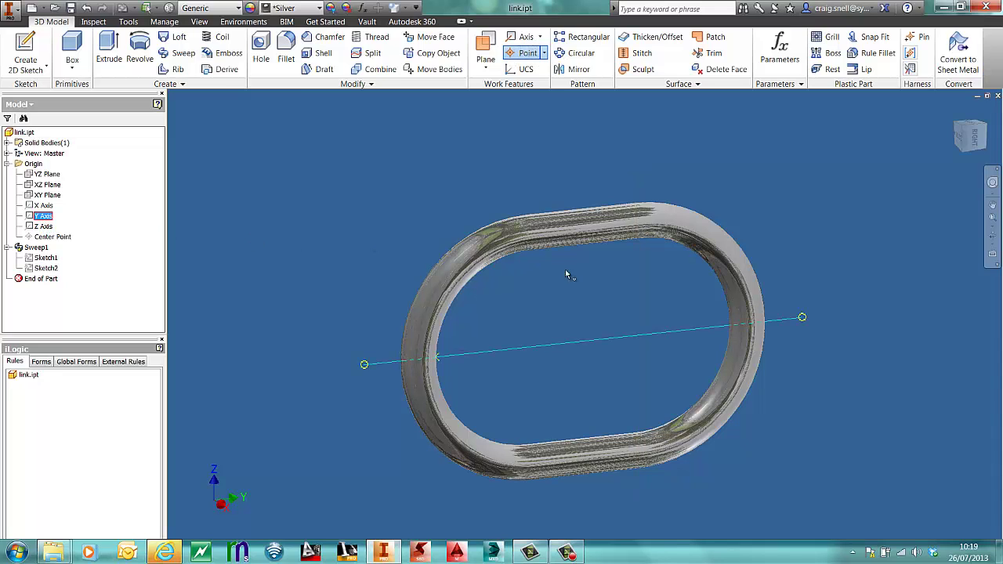
click(733, 318)
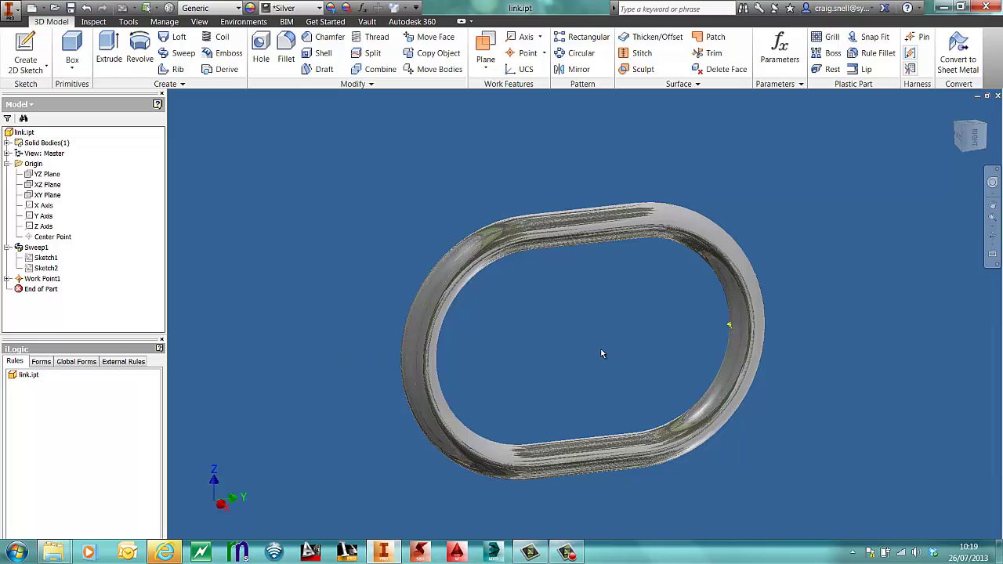
shift+middle_drag(602, 353, 533, 355)
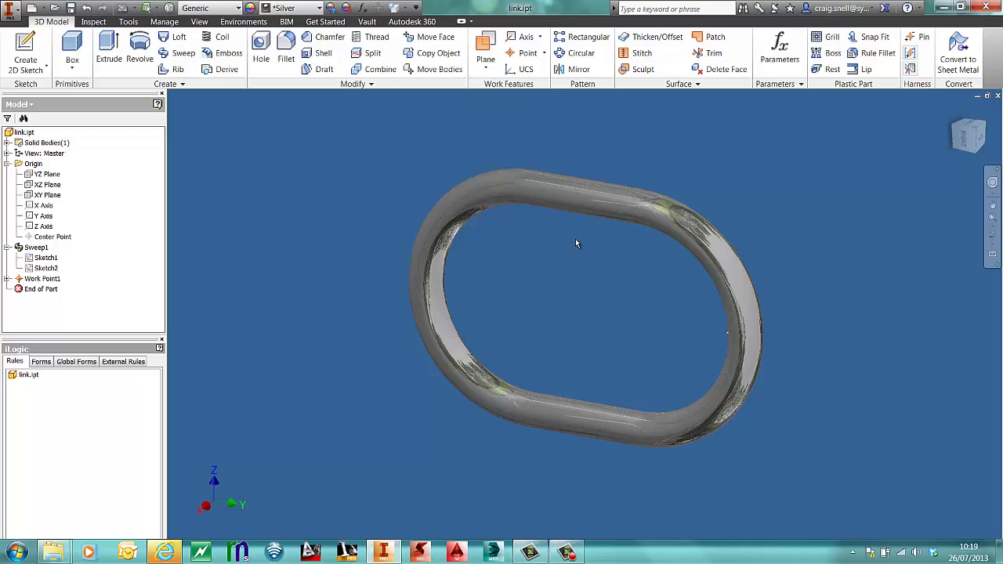
click(527, 52)
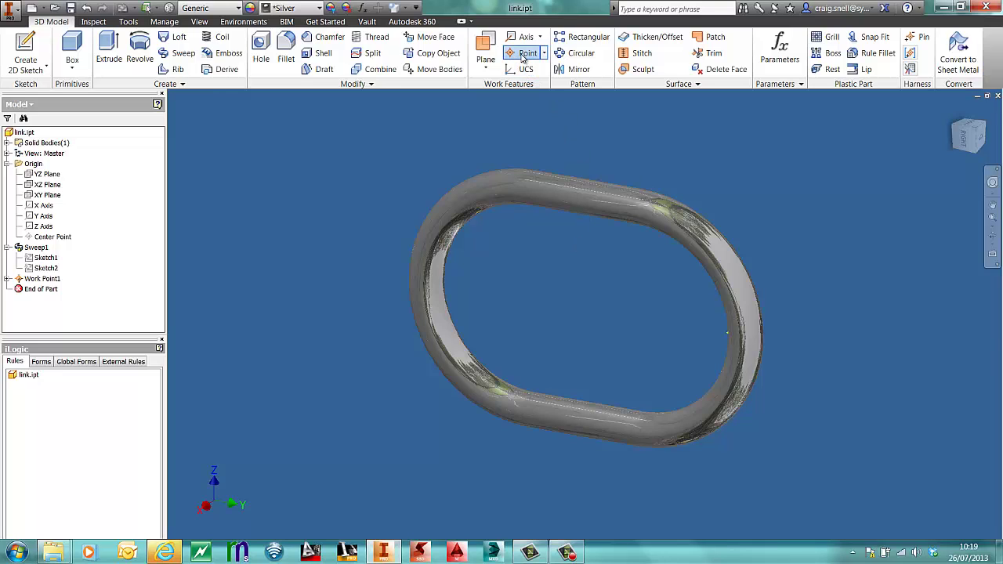
click(44, 217)
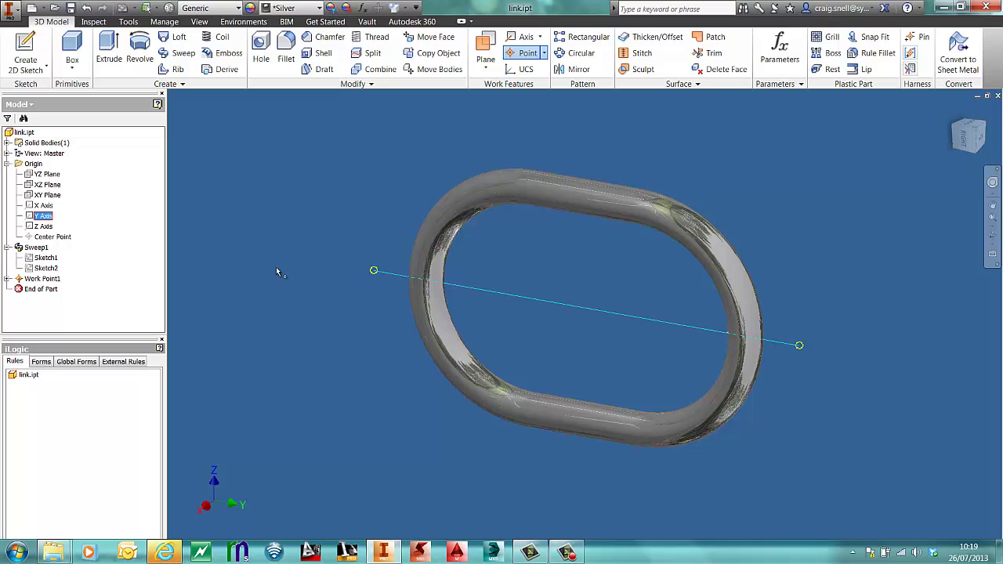
click(444, 278)
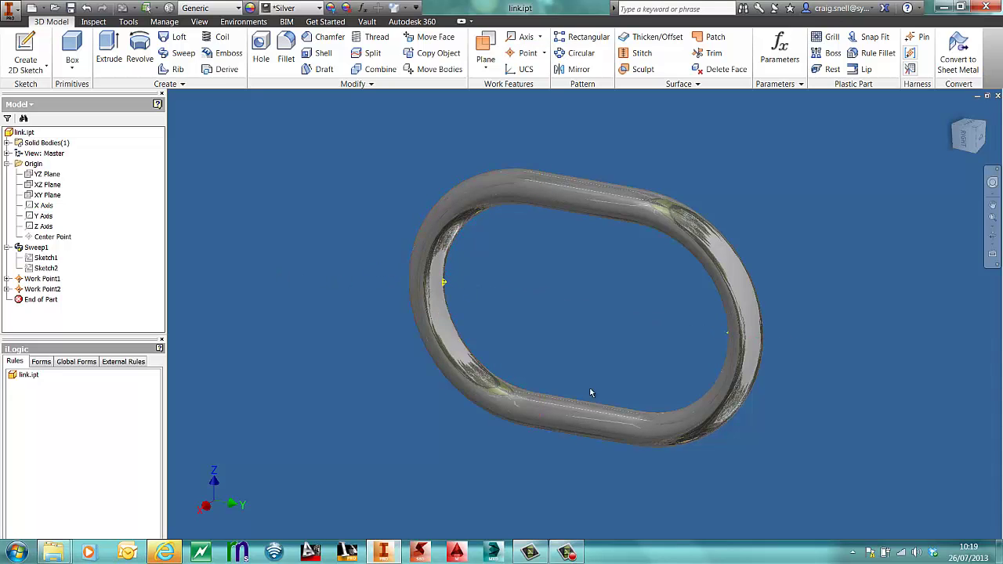
shift+middle_drag(591, 345, 613, 357)
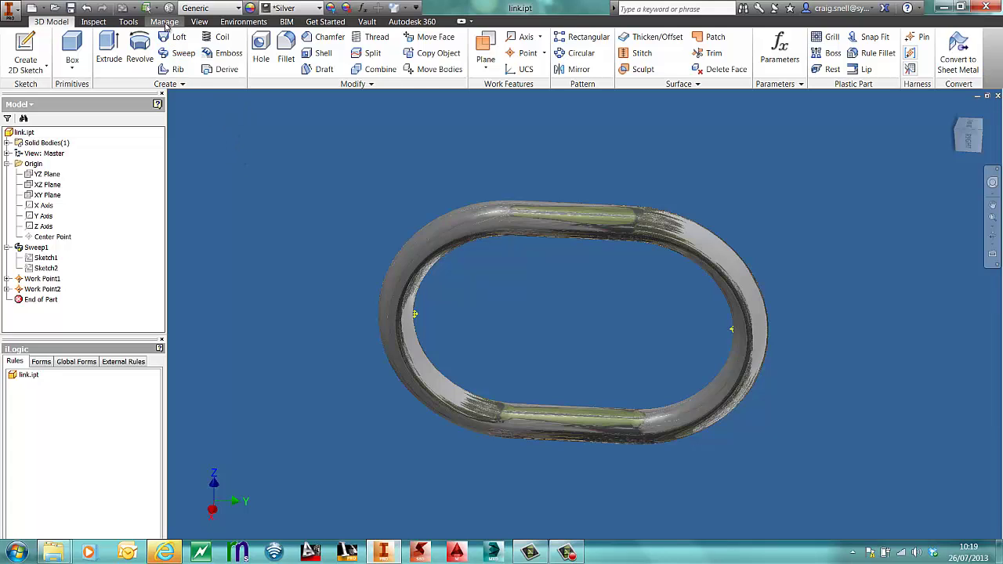
- Create a mate iMate on the right-end work point from the Manage tab
click(166, 22)
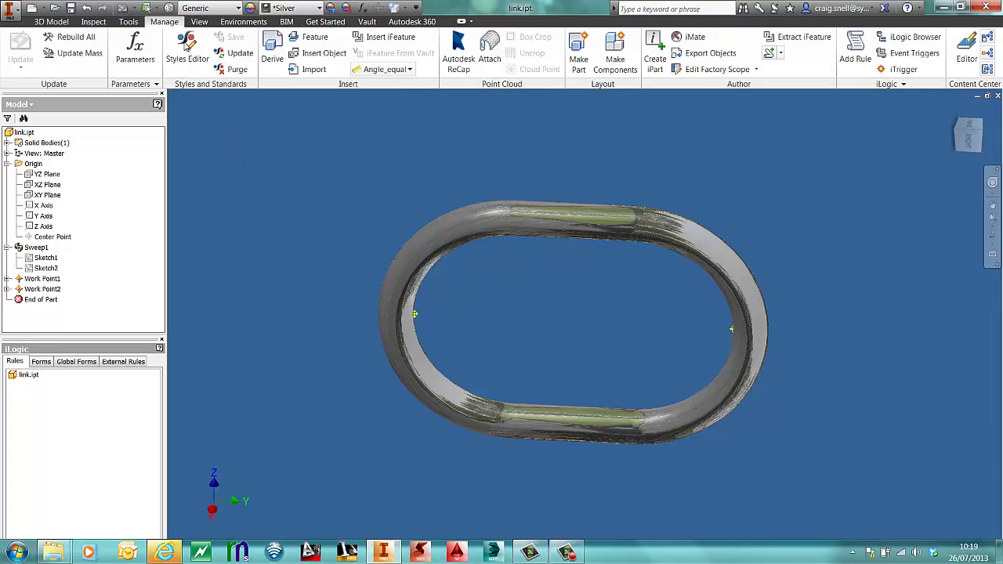
click(693, 40)
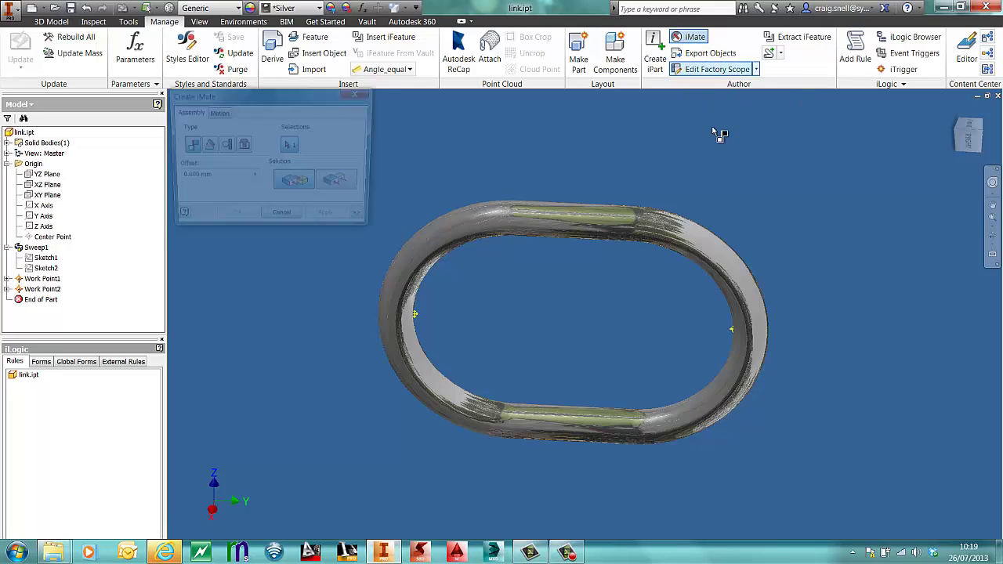
mouse_move(515, 337)
shift+middle_down()
mouse_move(560, 336)
mouse_move(544, 329)
mouse_move(520, 350)
shift+middle_up()
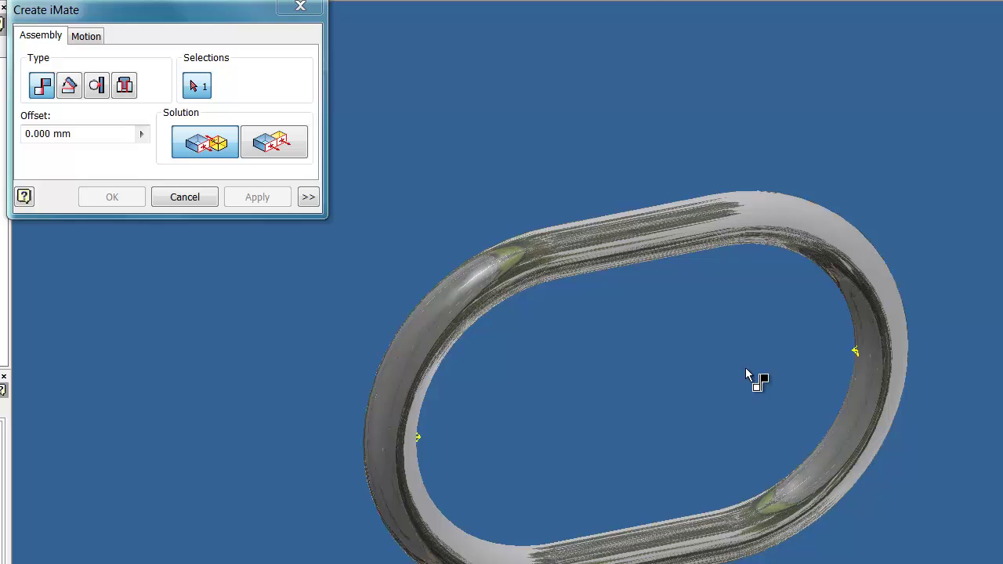
click(857, 354)
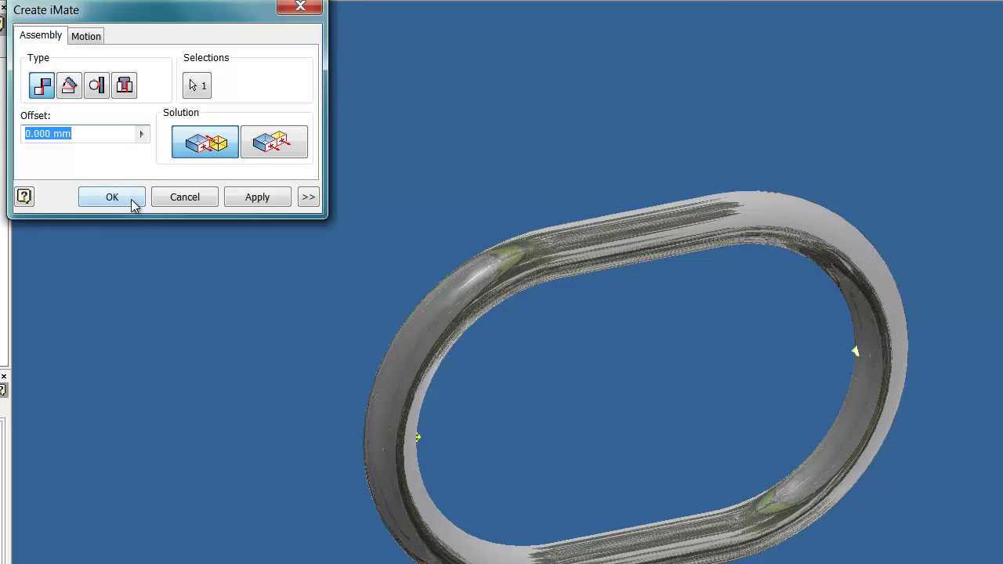
click(131, 199)
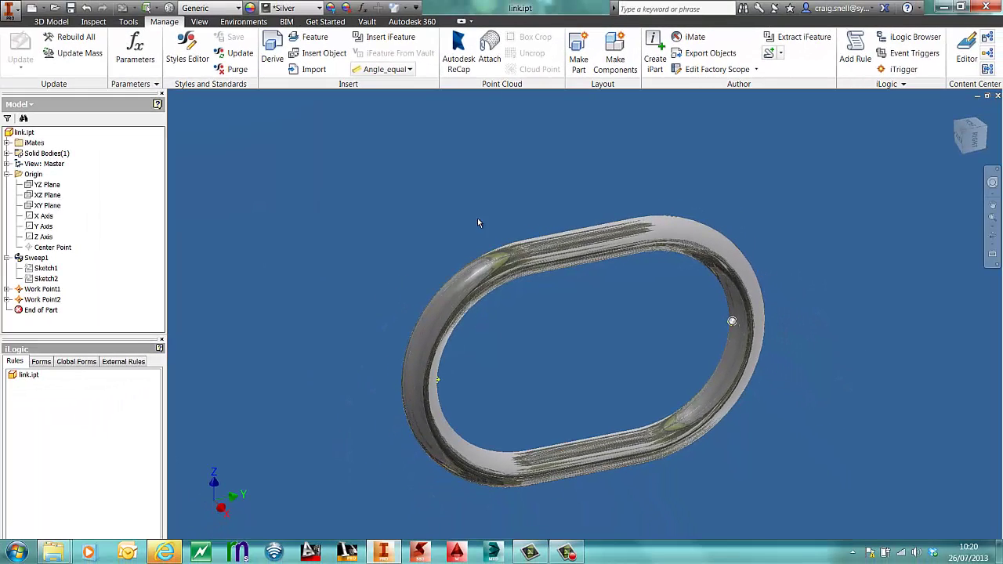
- Add an angle iMate referencing the XY Plane with the angle set to 90
click(694, 37)
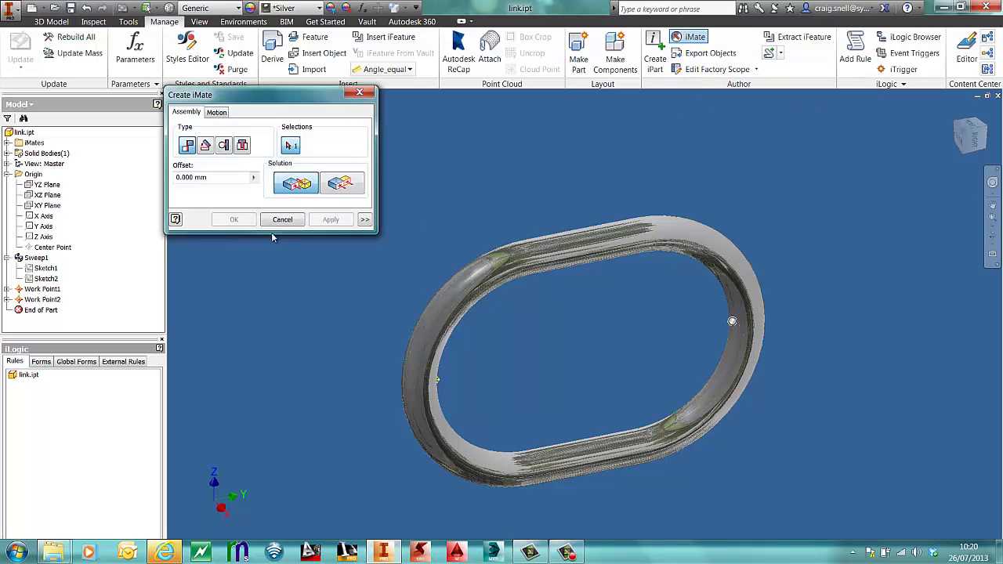
click(205, 146)
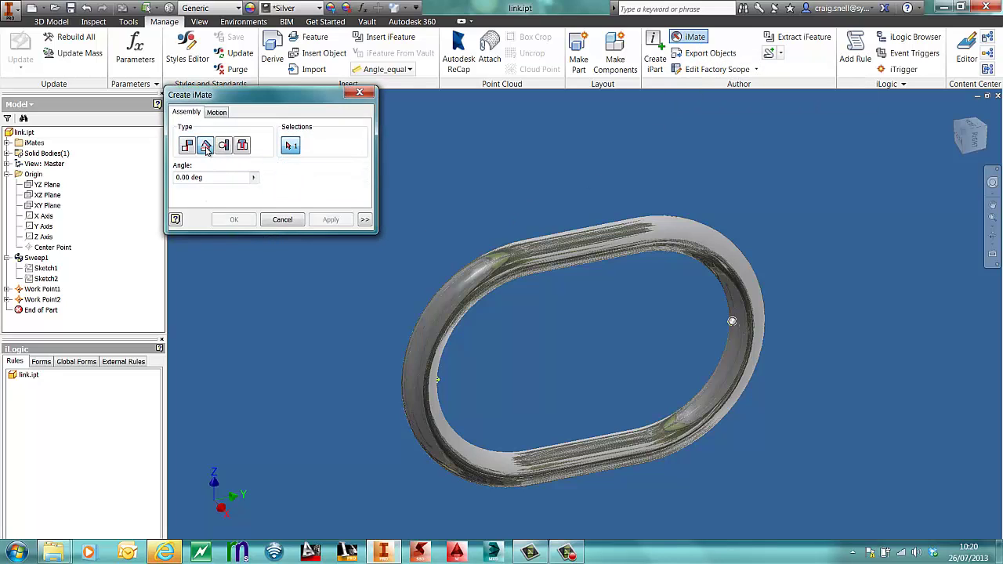
click(49, 206)
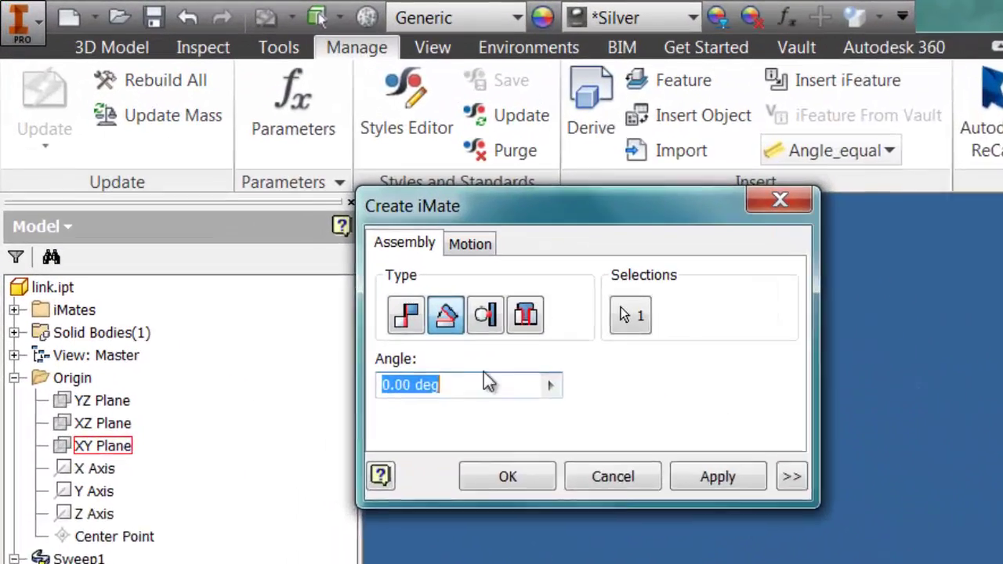
click(173, 178)
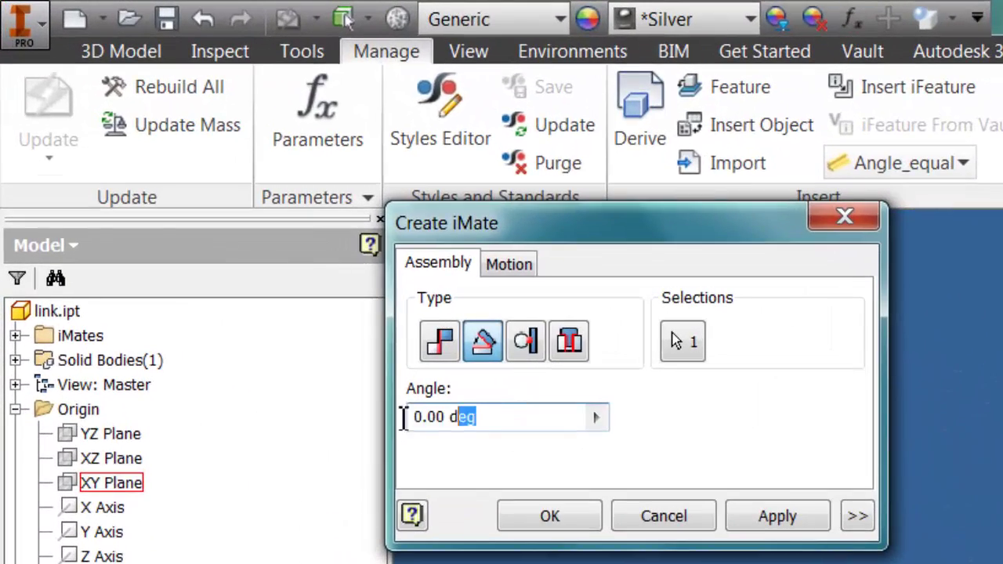
drag(403, 419, 239, 427)
text(90)
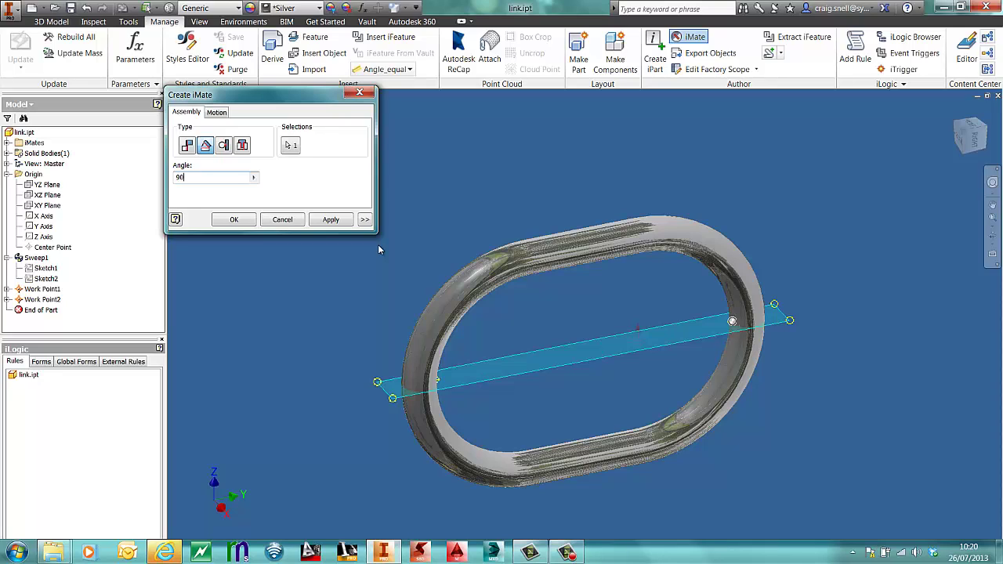
click(332, 223)
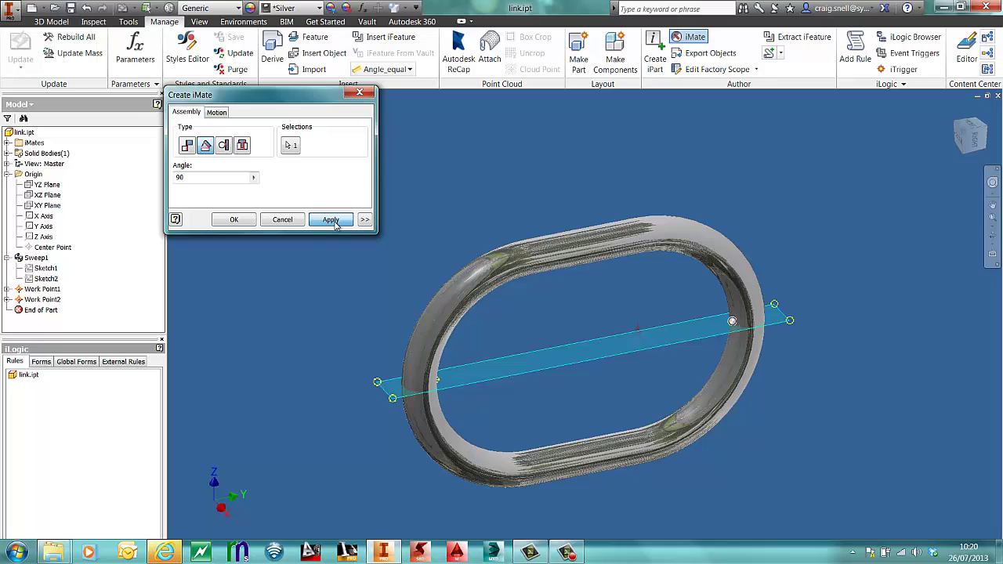
click(280, 222)
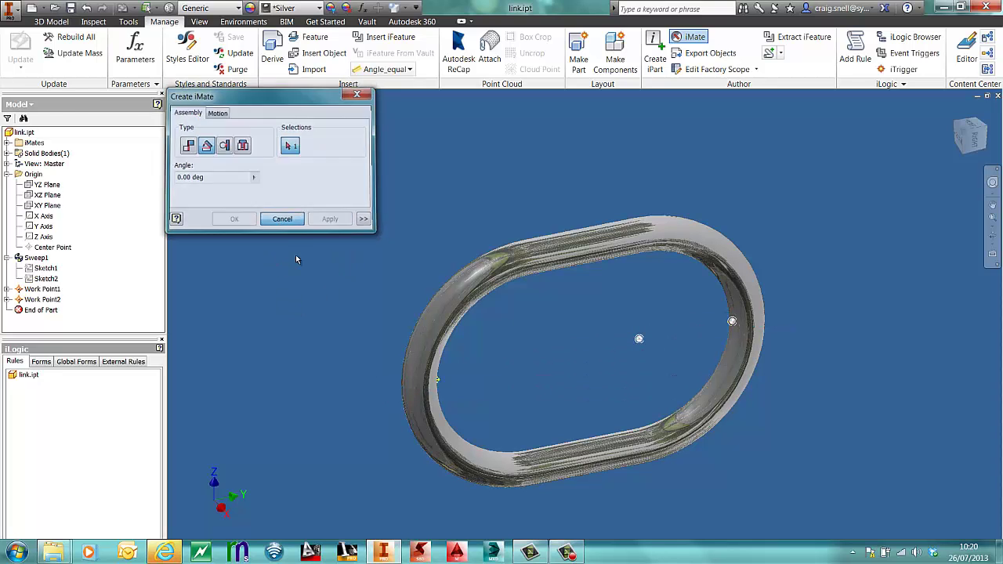
shift+middle_drag(602, 373, 514, 363)
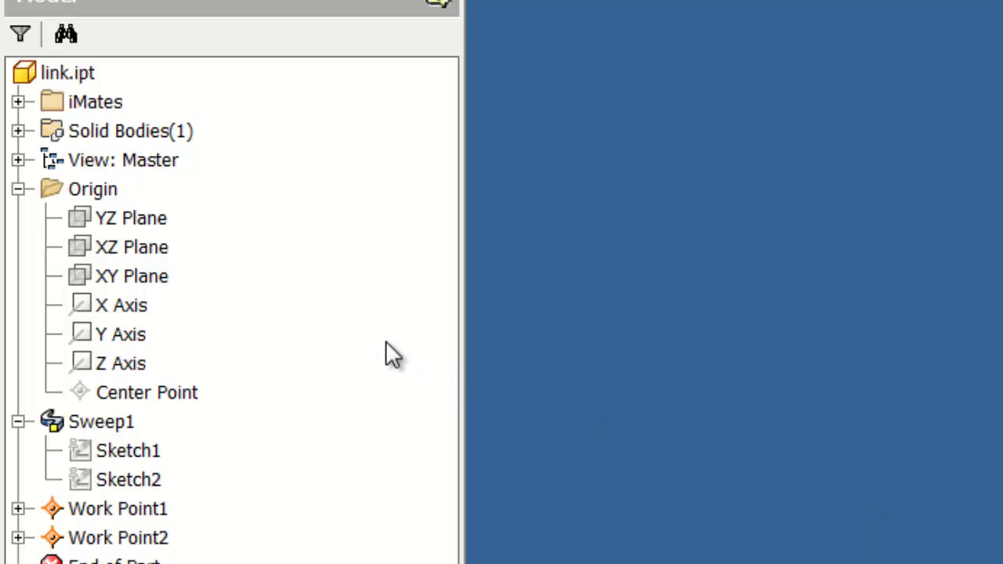
- Combine iMate:1 and iAngle:1 into the composite iMate iComposite:1
click(18, 103)
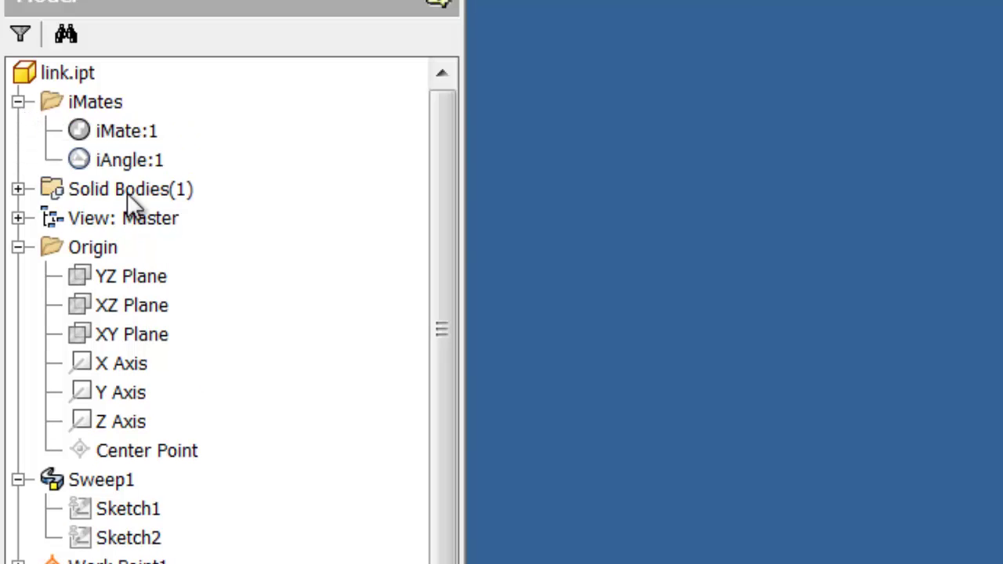
click(125, 135)
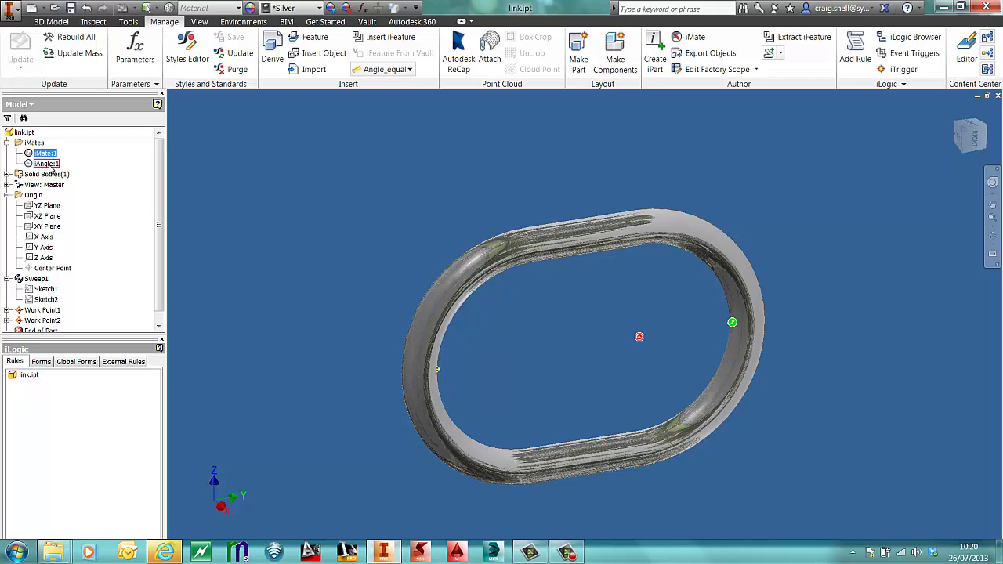
ctrl+click(47, 165)
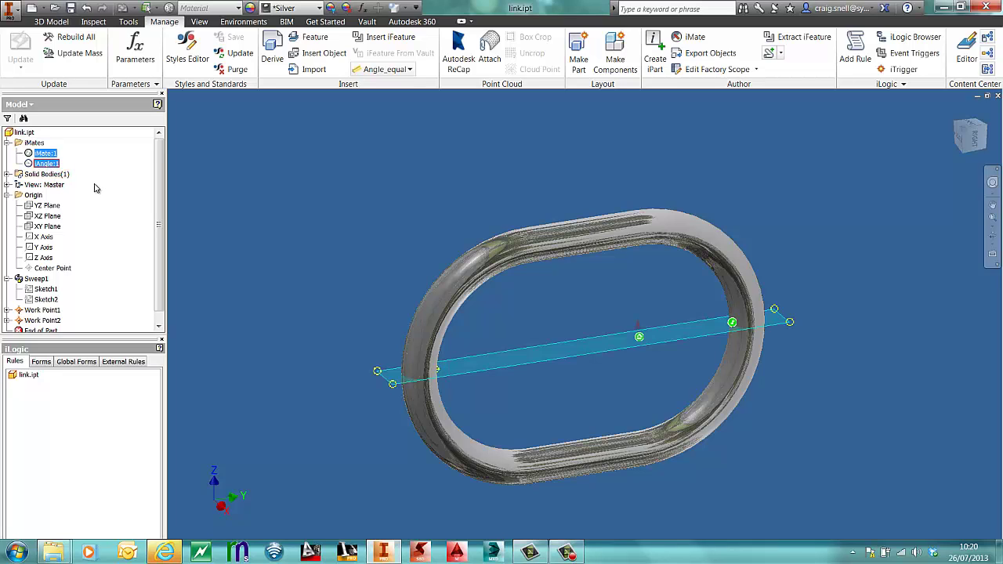
right_click(48, 165)
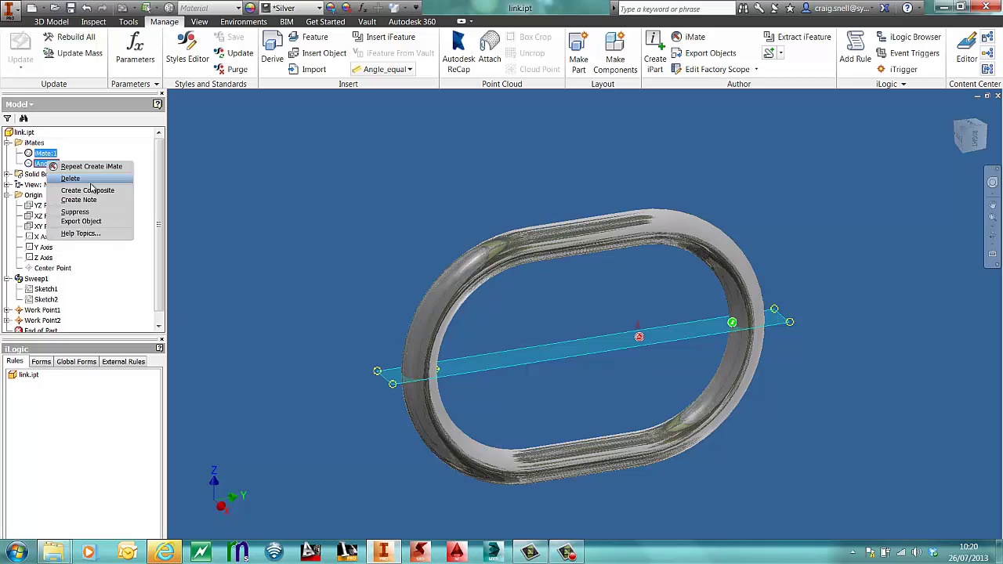
click(95, 193)
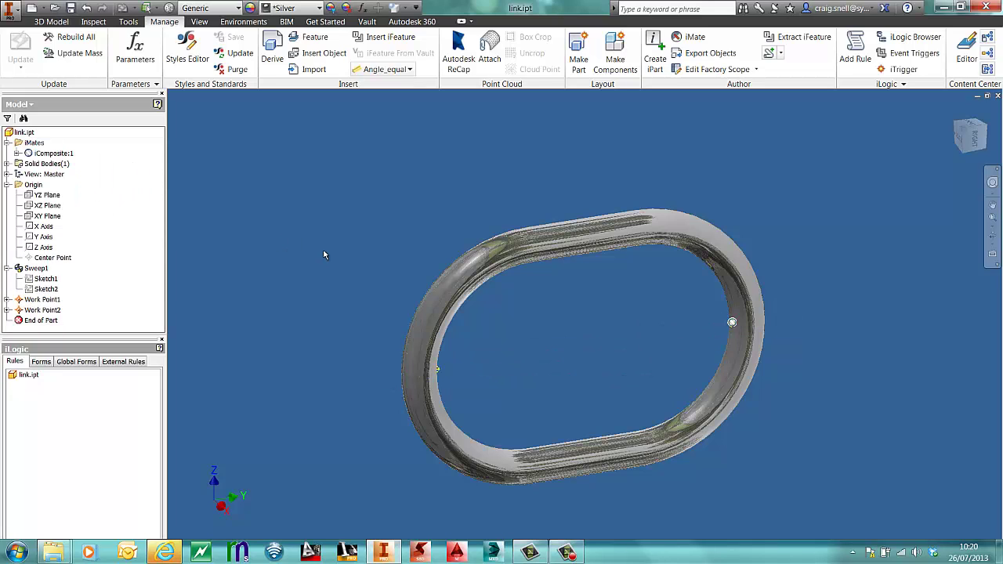
click(11, 9)
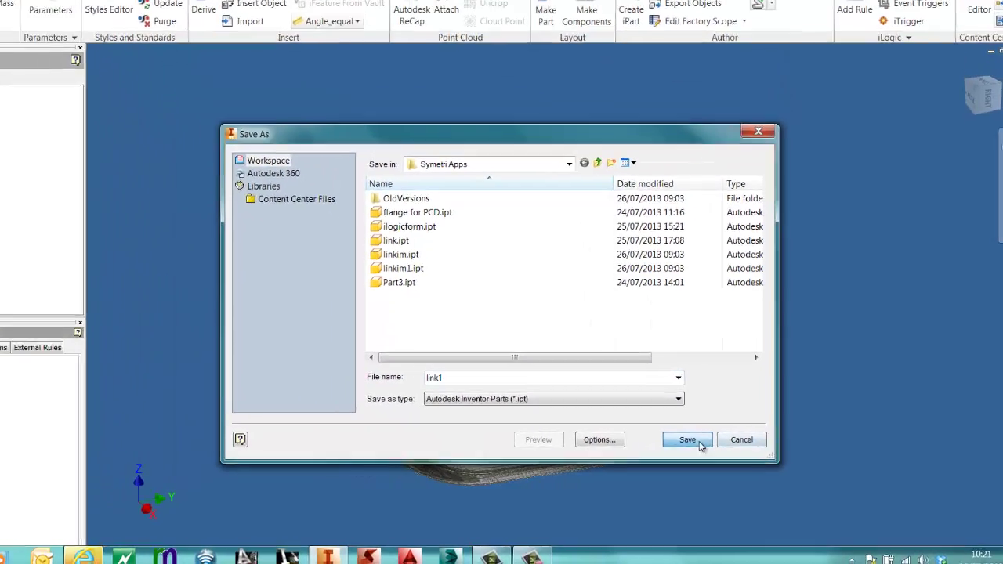
- Save the part under the name link1.ipt
click(631, 426)
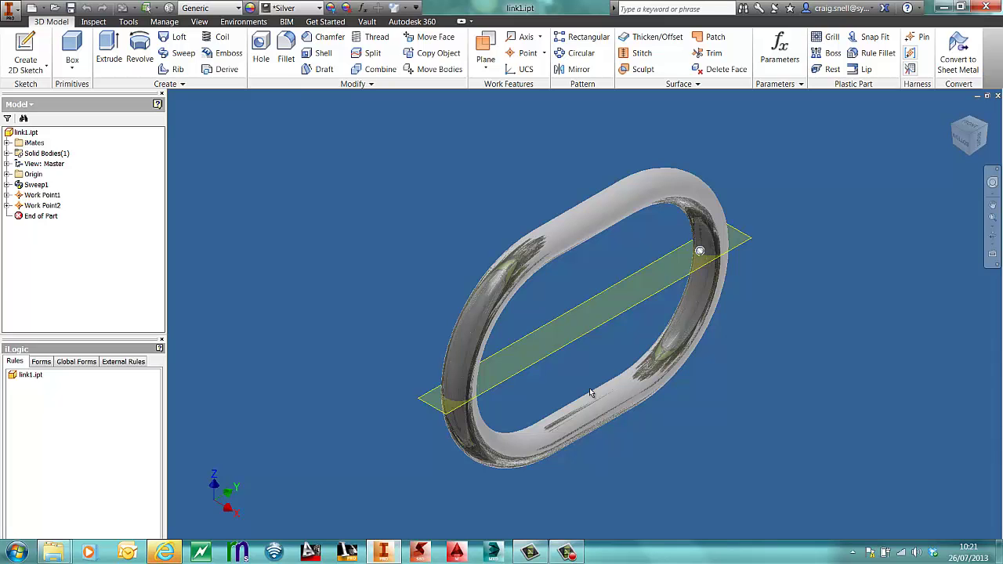
- Apply a mate iMate on Work Point2 and start an angle iMate on the plane through the link
shift+middle_drag(380, 338, 279, 319)
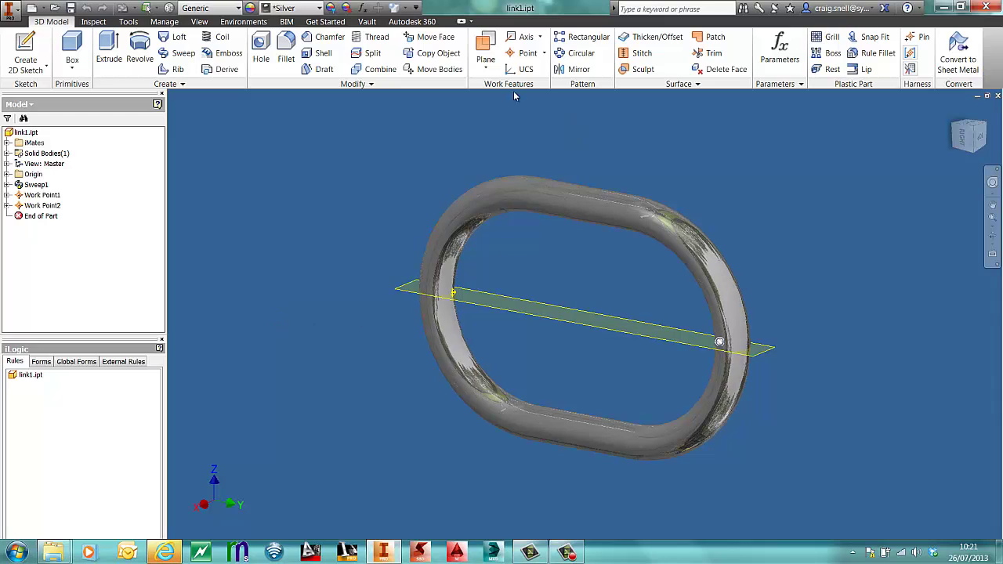
click(165, 22)
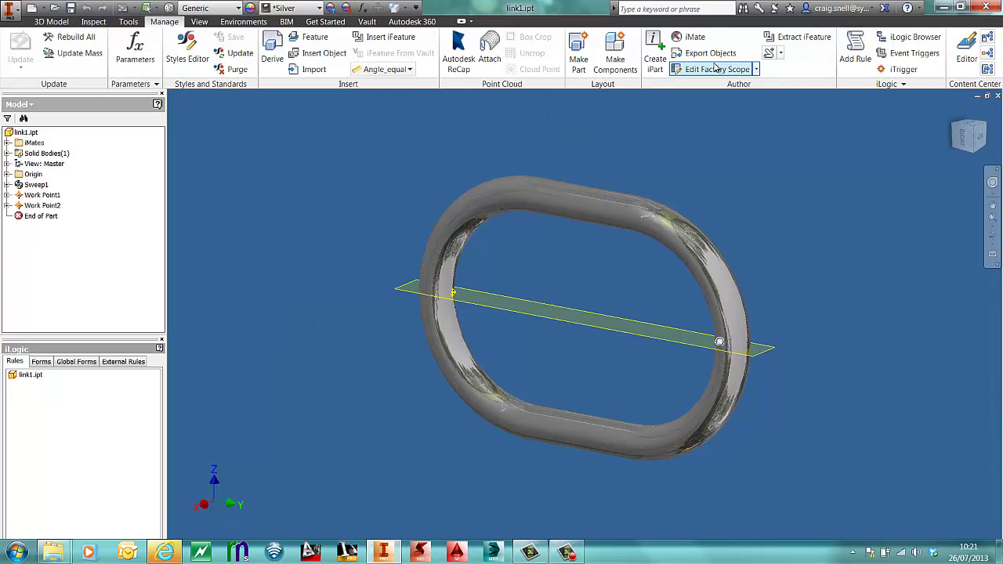
click(454, 294)
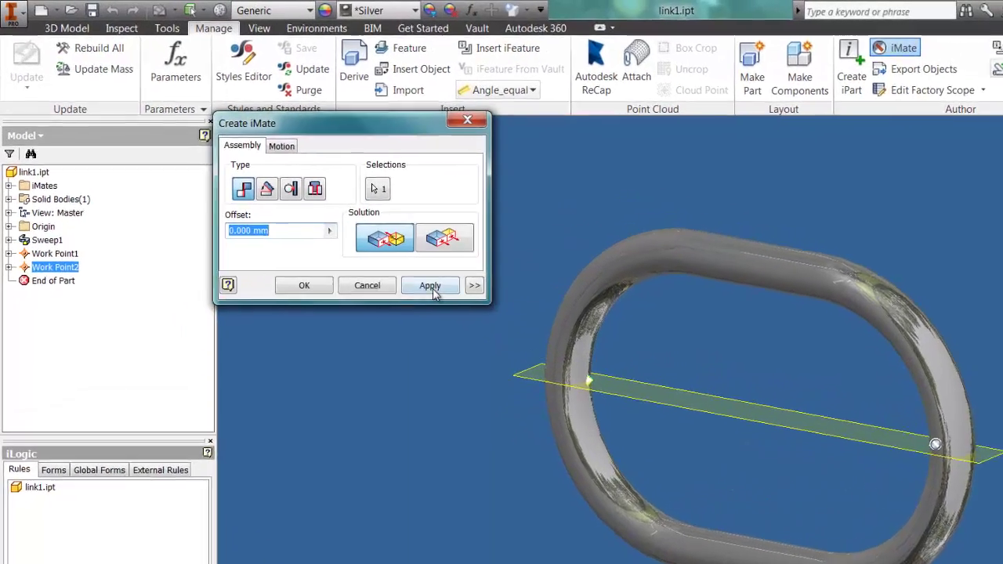
click(433, 289)
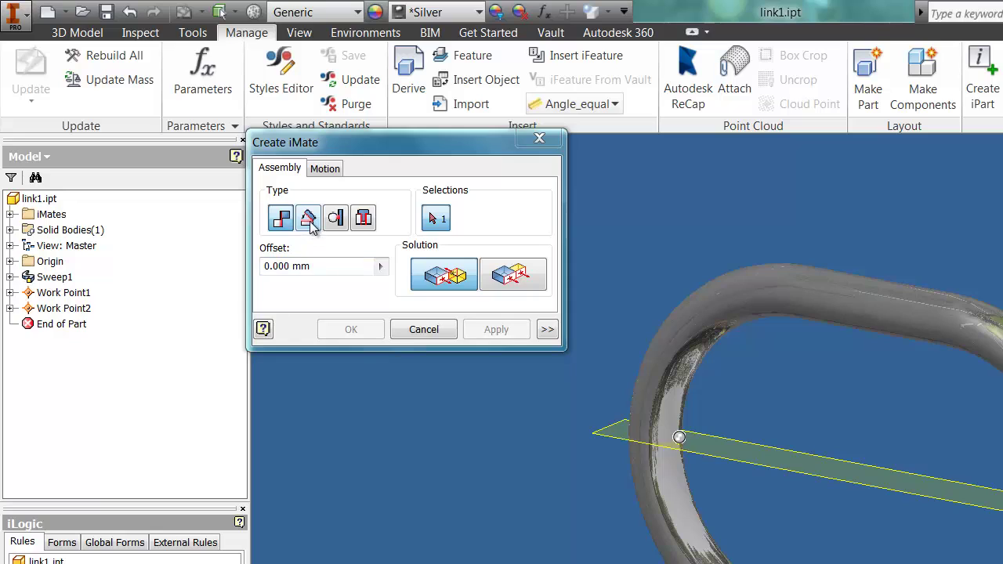
click(309, 219)
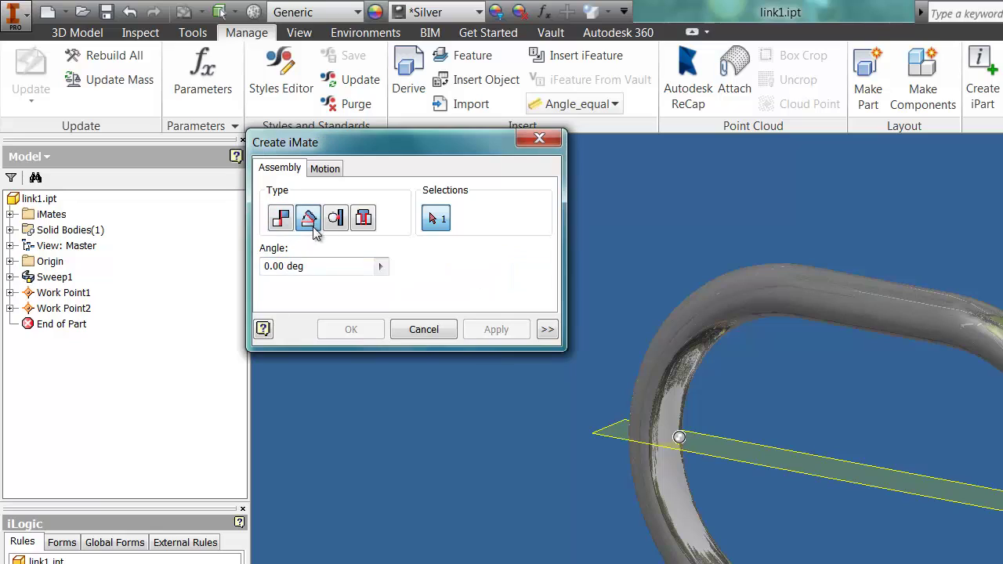
click(786, 478)
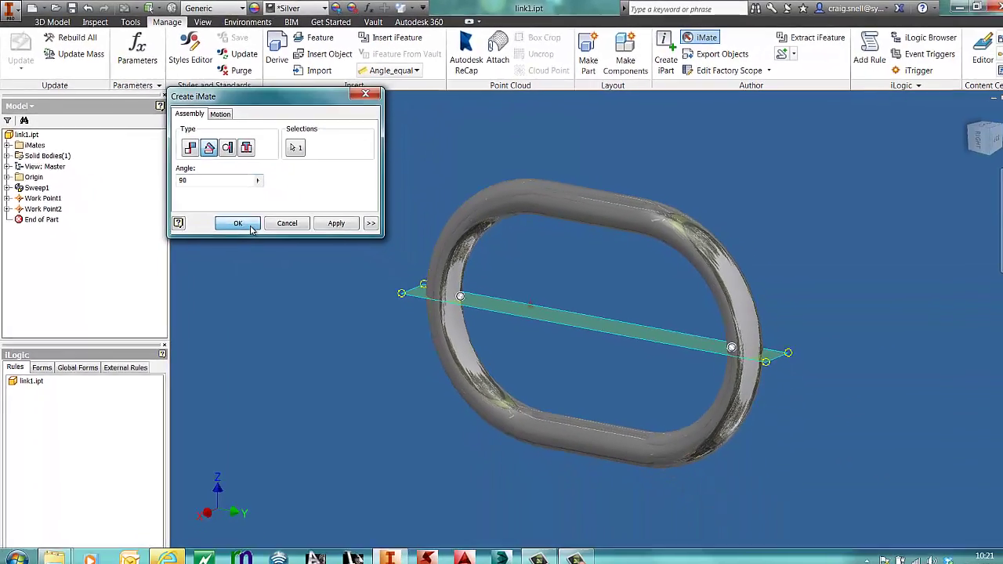
- Confirm the 90 deg angle iMate and save the part as link2.ipt
click(351, 329)
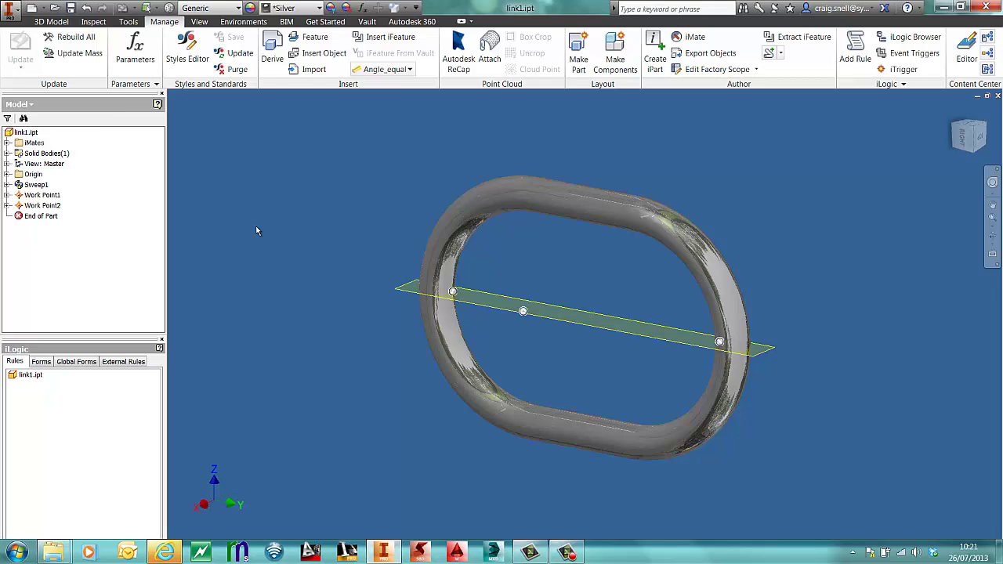
click(11, 10)
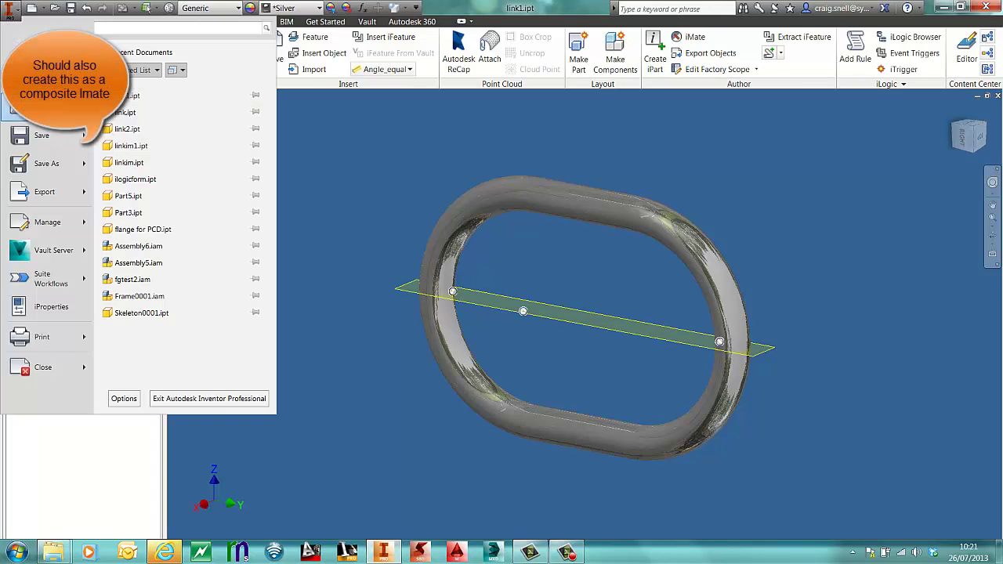
mouse_move(84, 163)
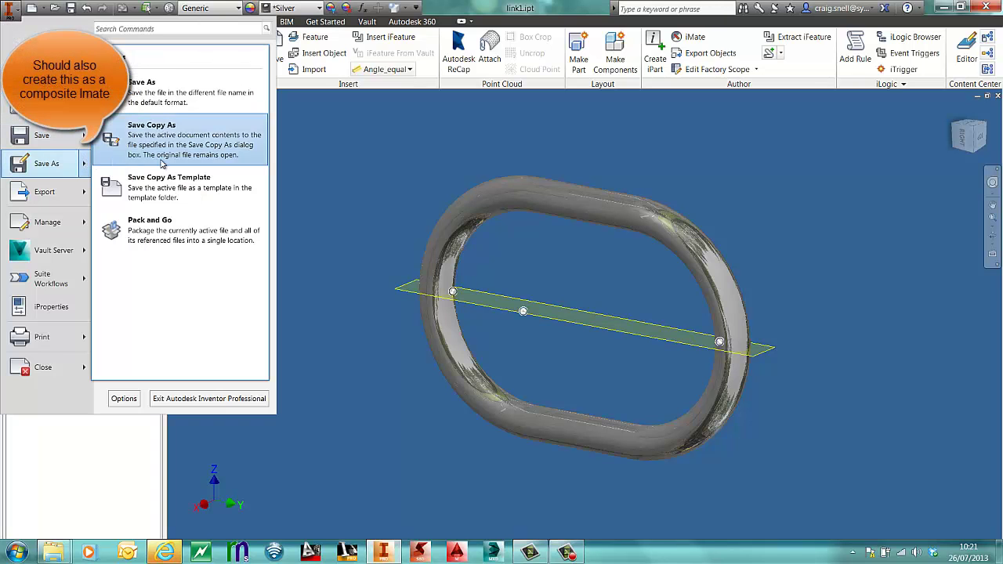
click(169, 98)
text(link2)
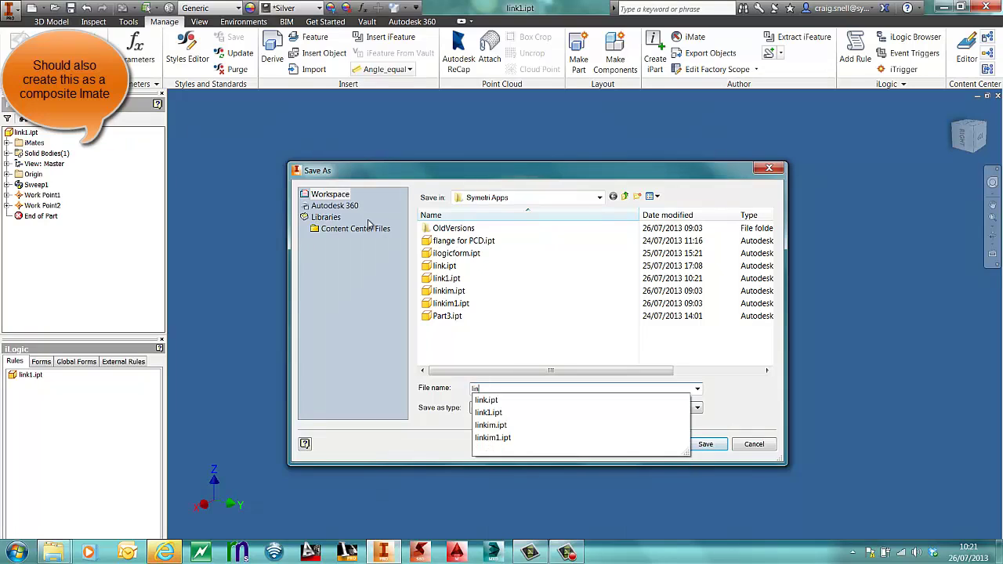
click(704, 445)
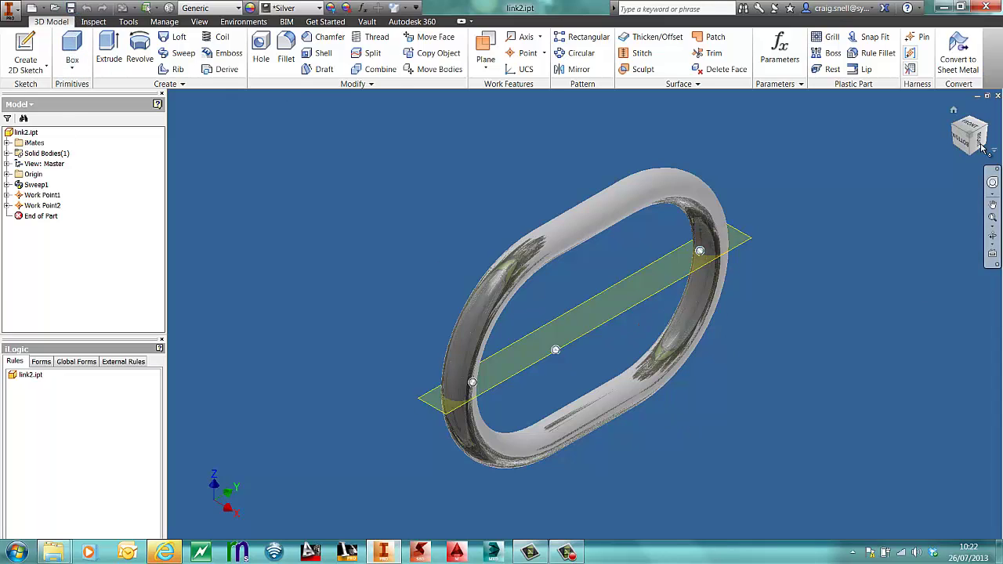
- Close link2 and start a new assembly from the Standard.iam template
click(998, 95)
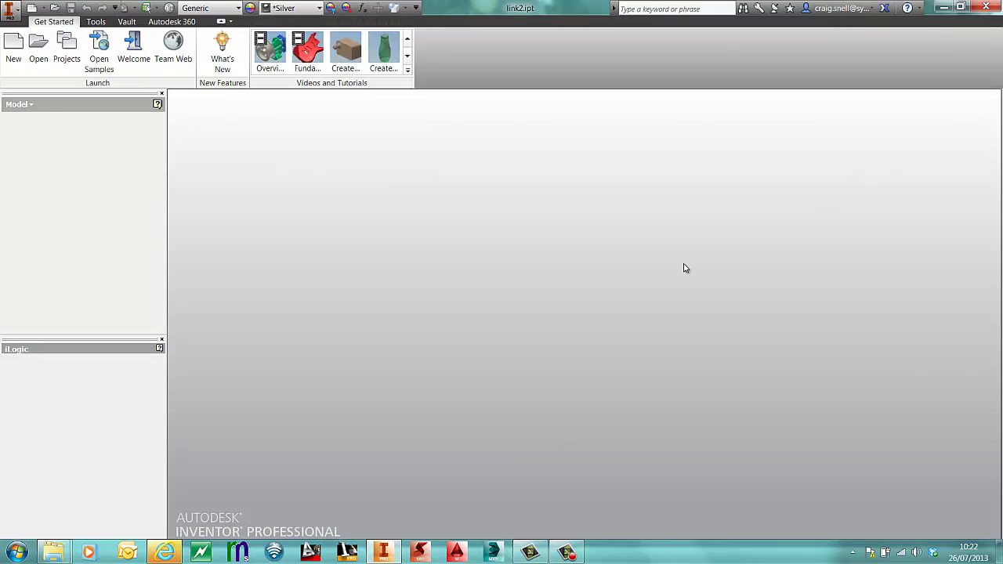
click(13, 50)
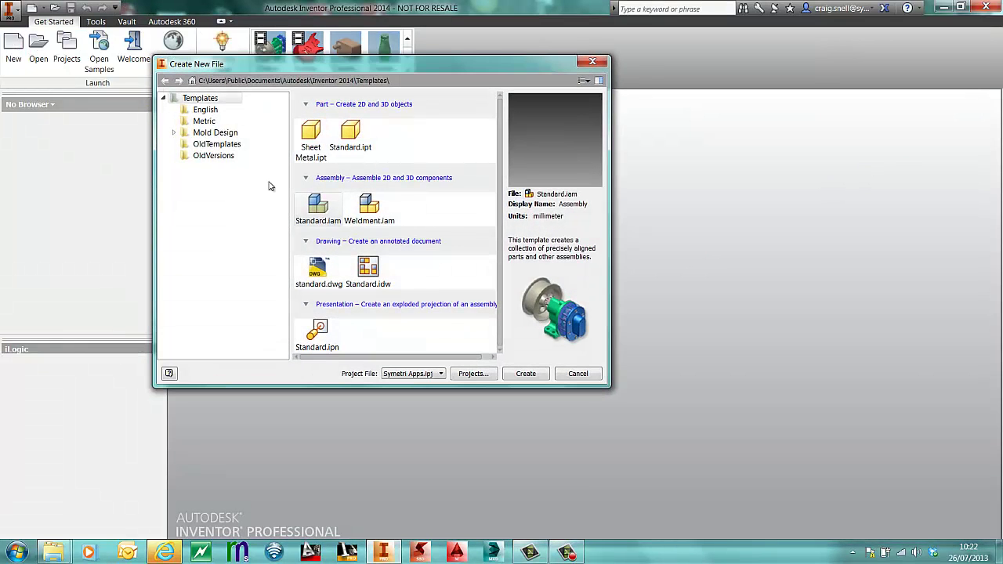
double_click(319, 212)
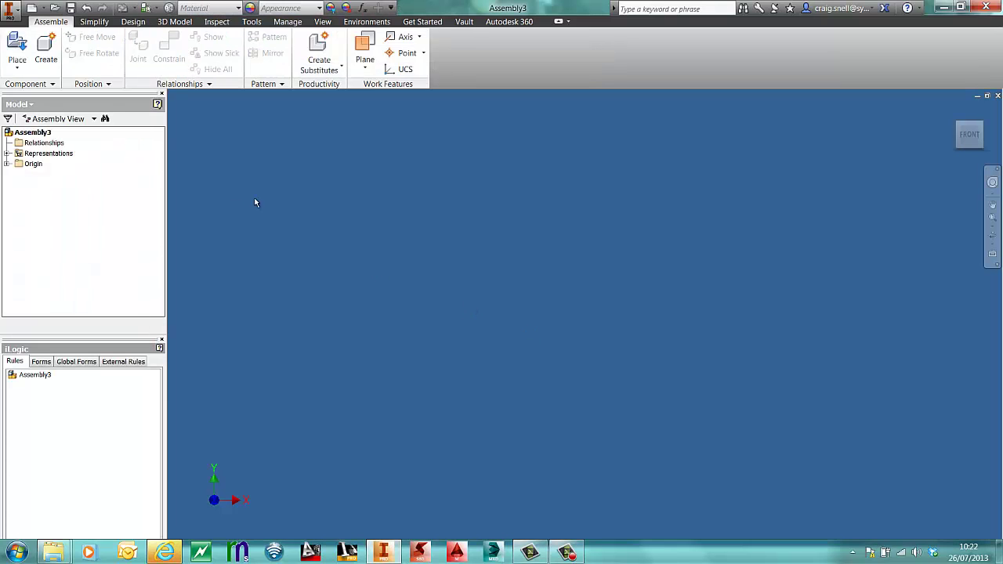
- Place link1.ipt into the assembly, grounded at the origin
click(19, 48)
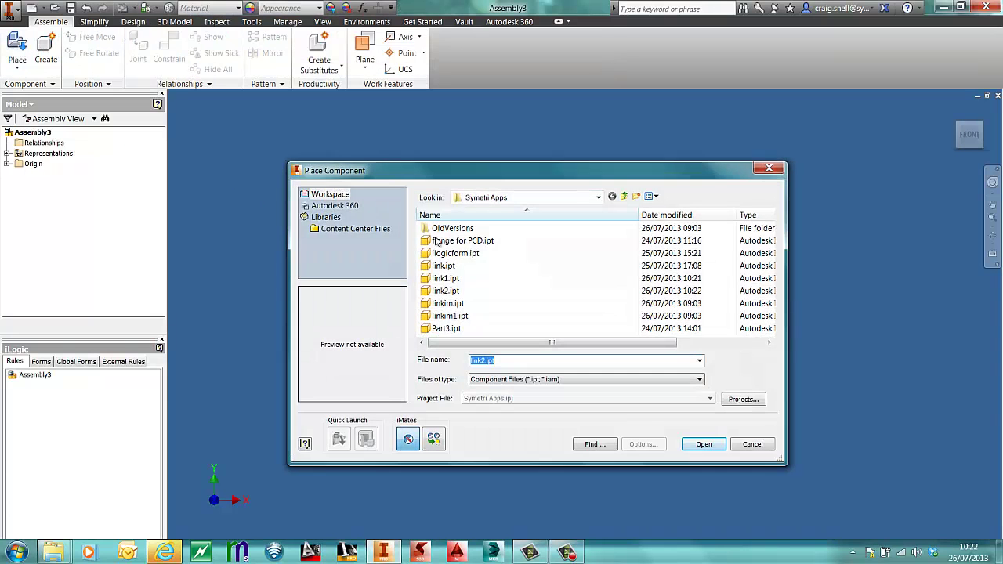
click(445, 278)
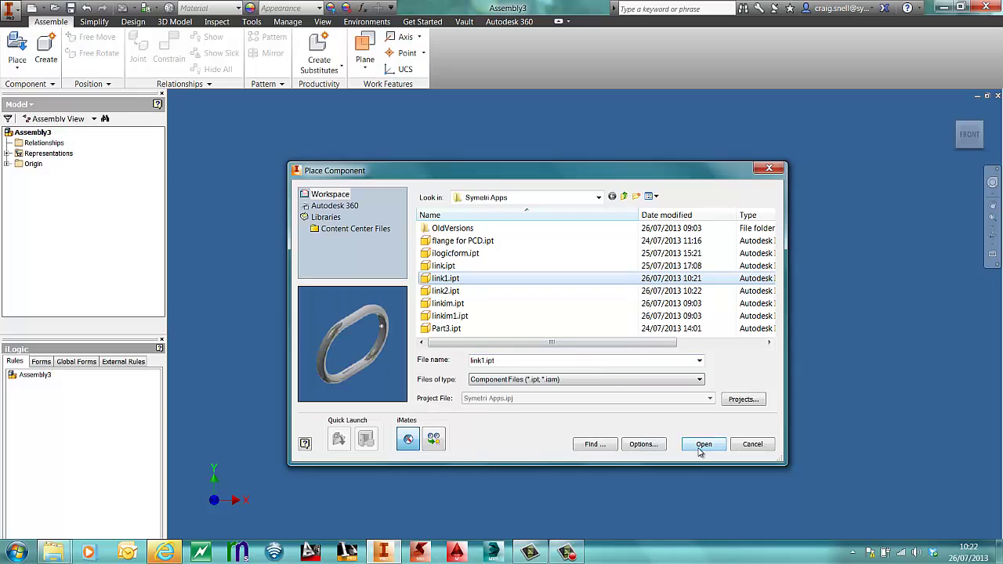
click(703, 444)
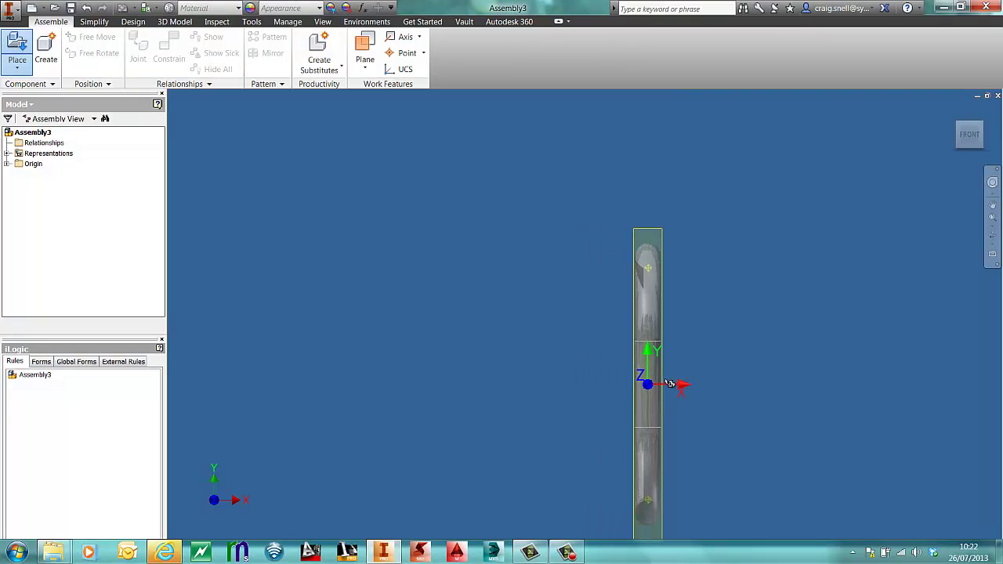
scroll(670, 383, down, 3)
shift+middle_drag(618, 347, 558, 359)
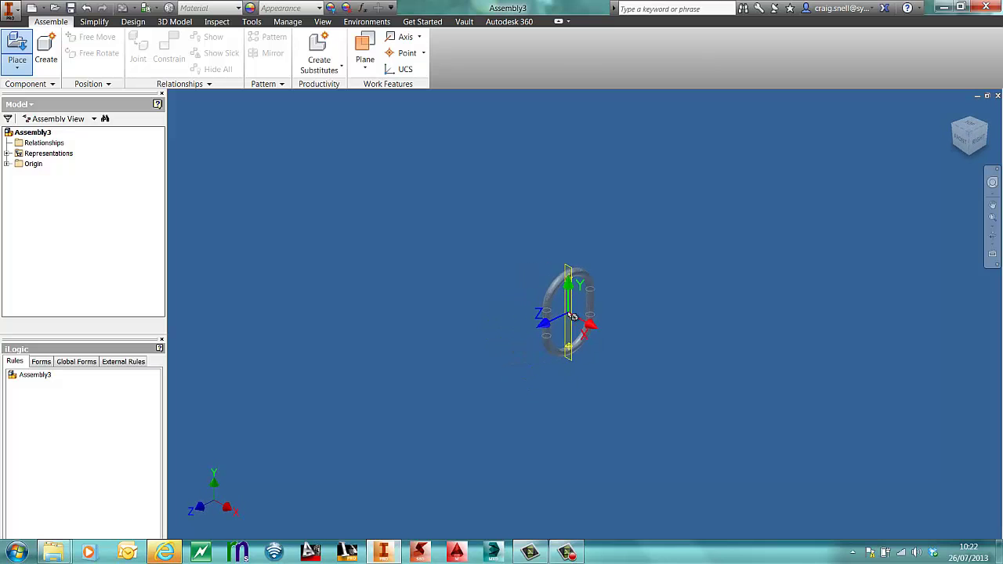
right_click(525, 305)
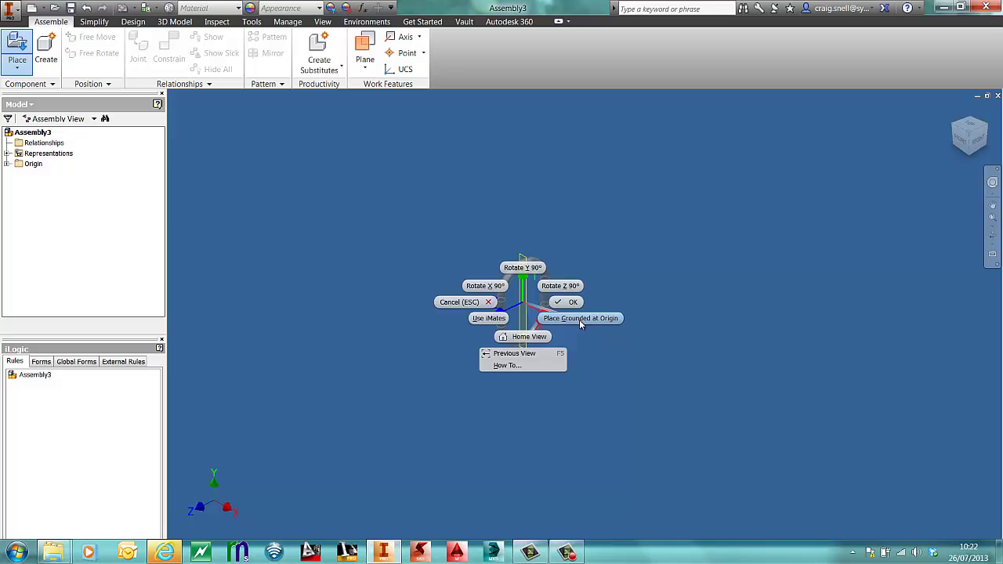
click(579, 320)
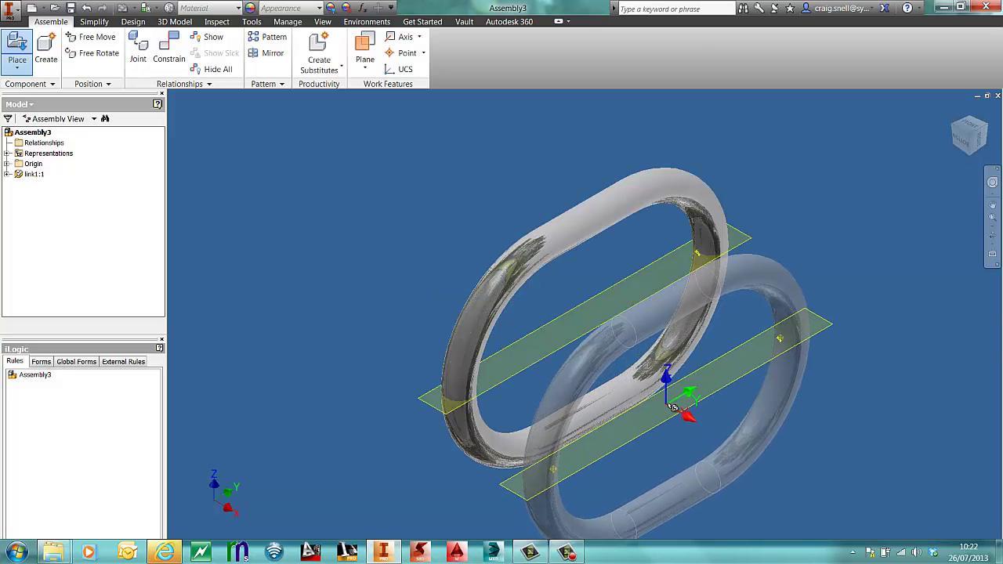
- End placement so no further link1 copies are added
scroll(682, 403, down, 5)
key(Escape)
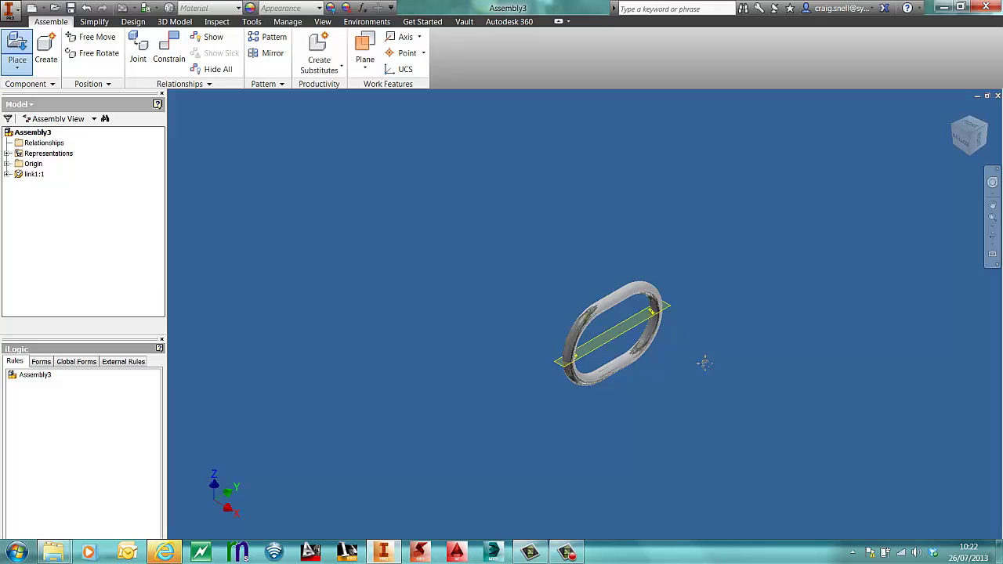
middle_drag(704, 362, 636, 350)
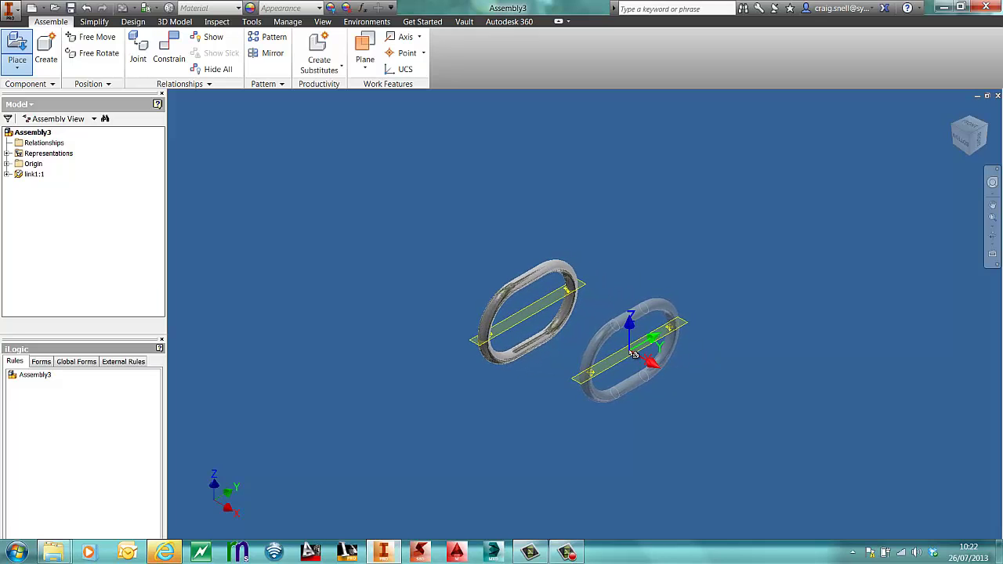
right_click(632, 354)
click(680, 348)
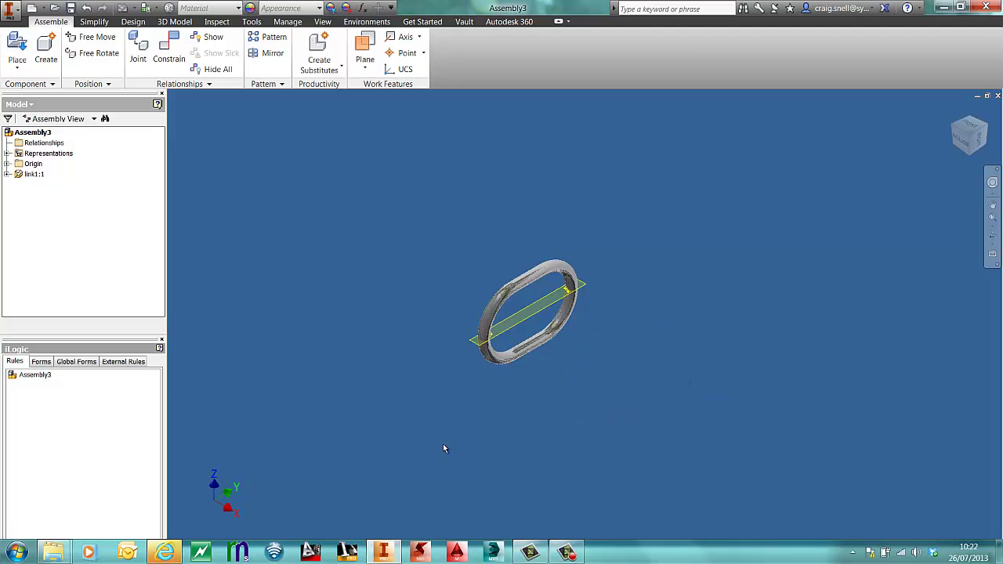
- Insert link2.ipt so it snaps onto link1 through its iMates
click(17, 48)
click(445, 290)
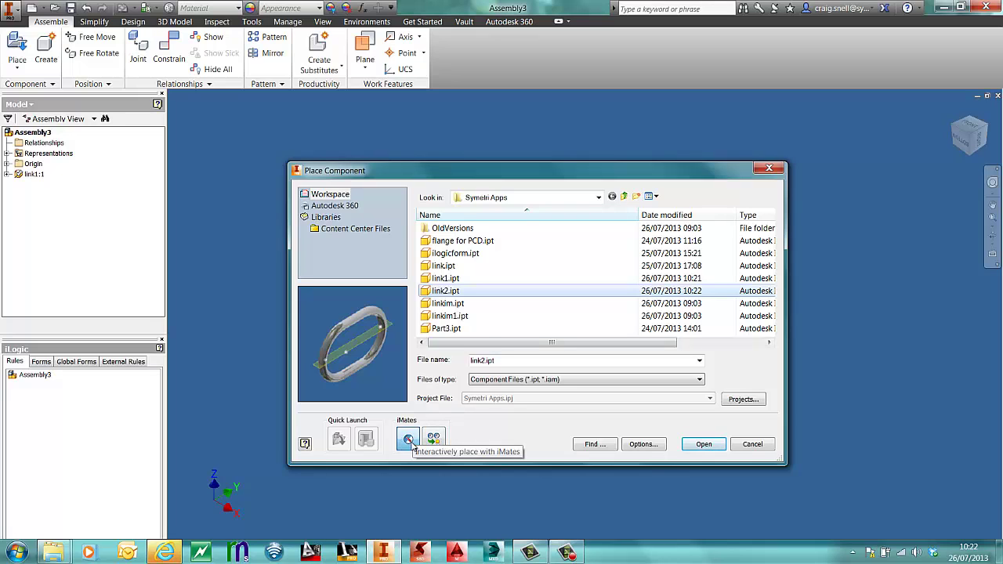
click(699, 444)
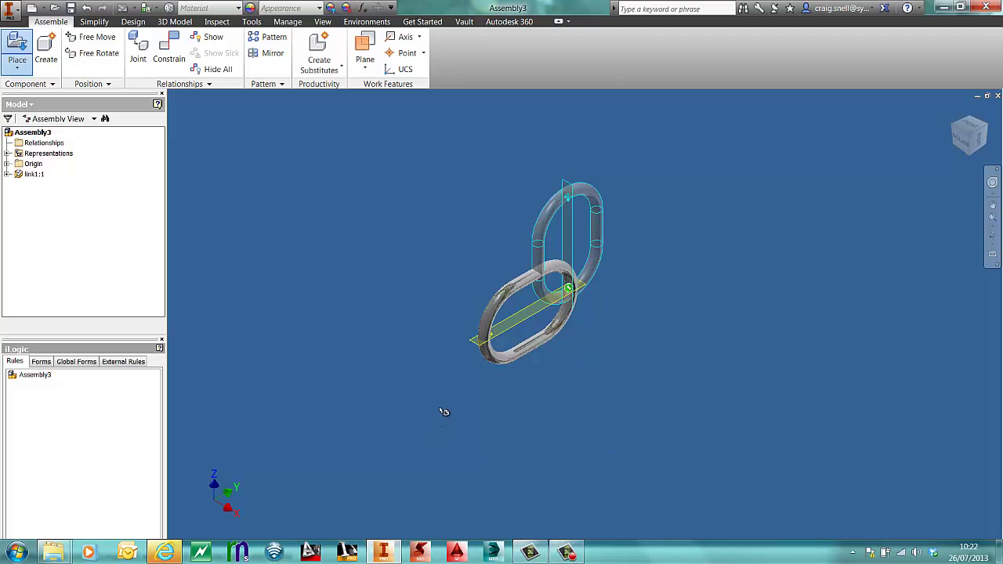
middle_drag(443, 412, 501, 329)
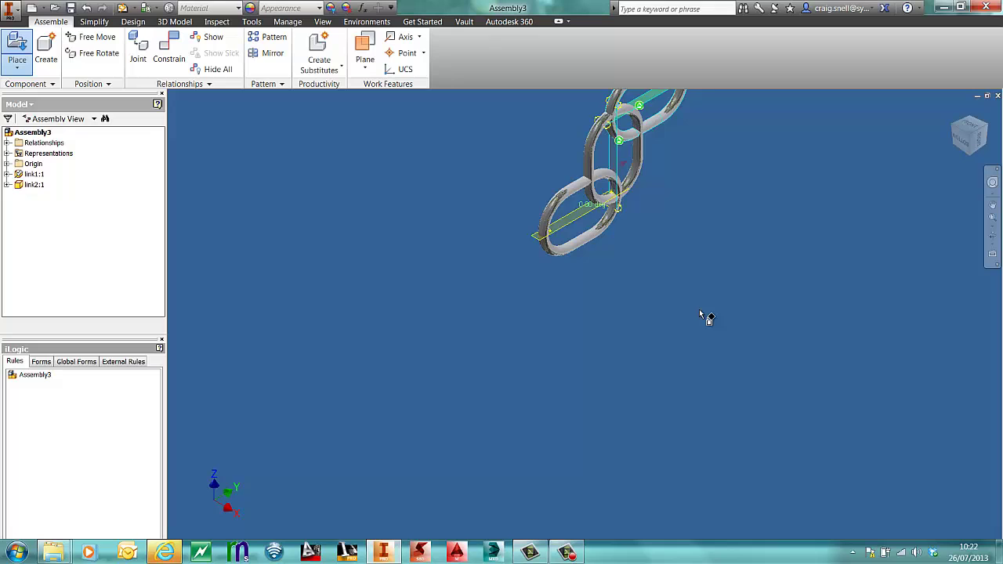
middle_drag(700, 315, 594, 403)
- Snap a series of link2 copies end to end along the chain
click(654, 369)
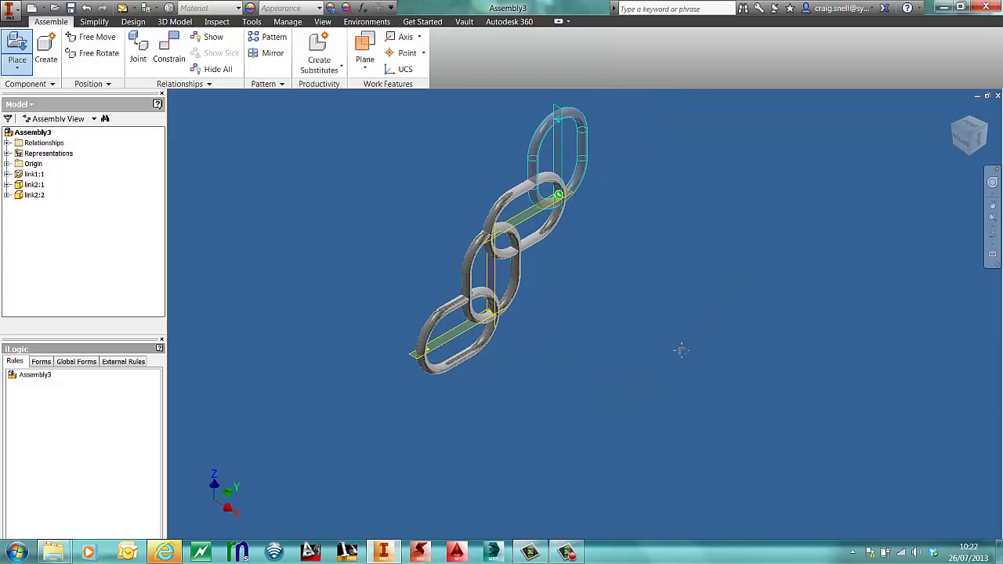
click(694, 325)
middle_drag(699, 298, 690, 330)
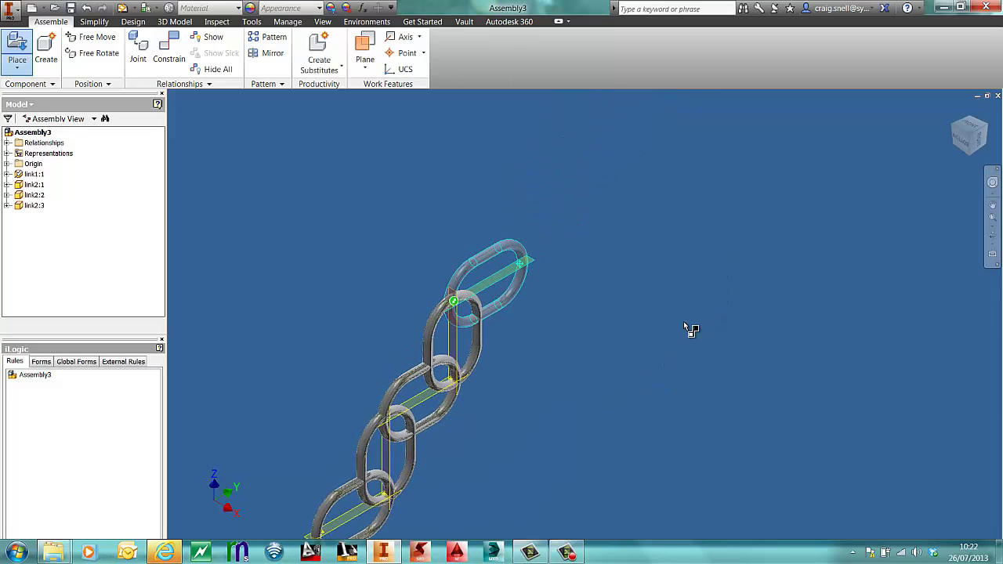
click(689, 330)
middle_drag(725, 280, 686, 386)
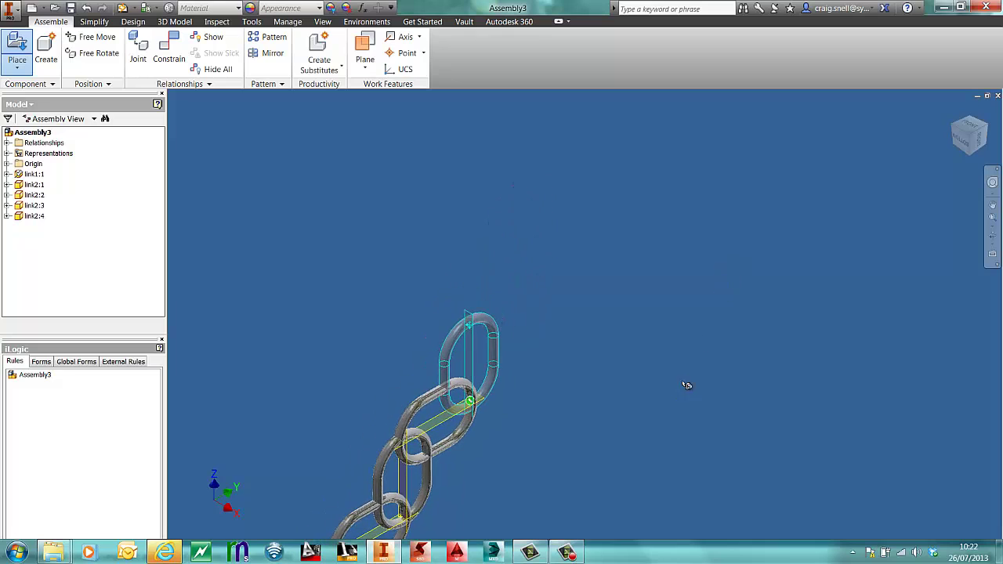
click(682, 343)
click(721, 313)
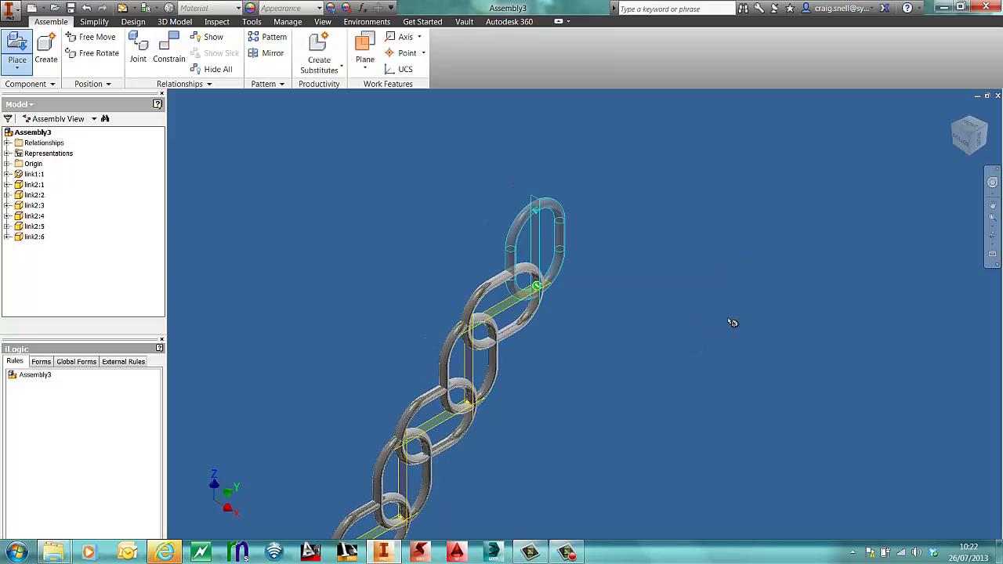
click(751, 263)
click(754, 249)
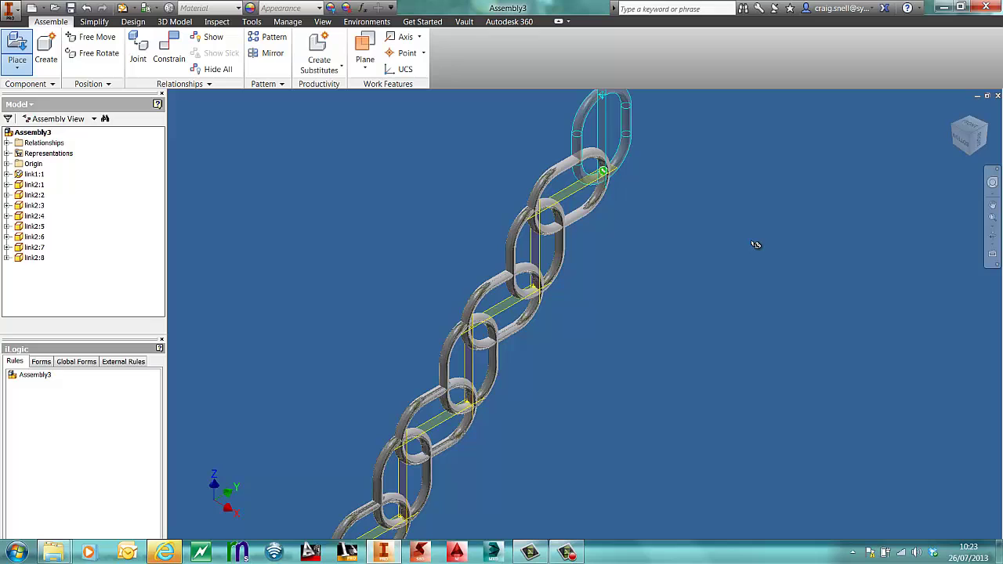
click(794, 263)
click(744, 395)
click(788, 398)
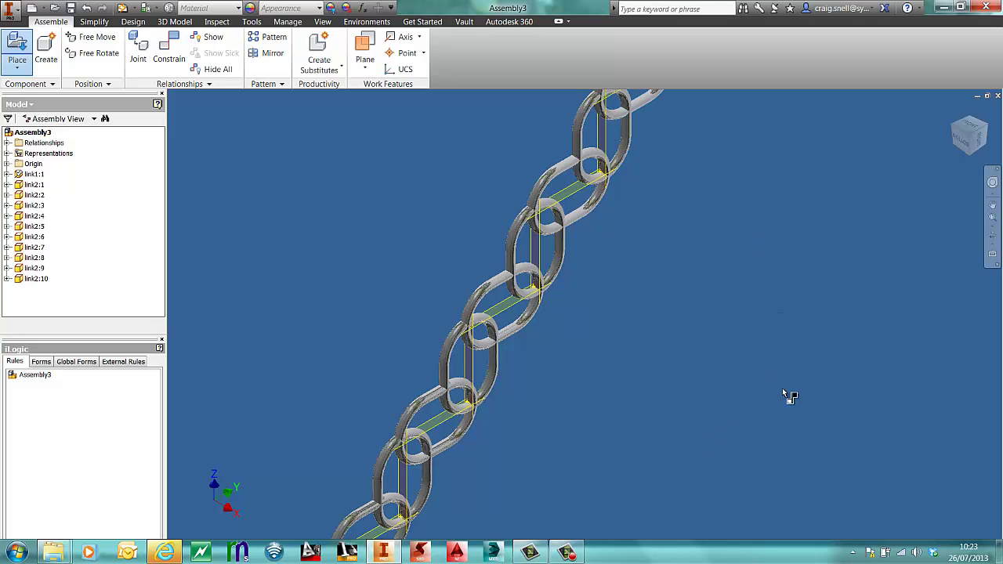
click(788, 398)
- Add four more link2 copies at the top of the chain and finish placing
scroll(752, 314, up, 5)
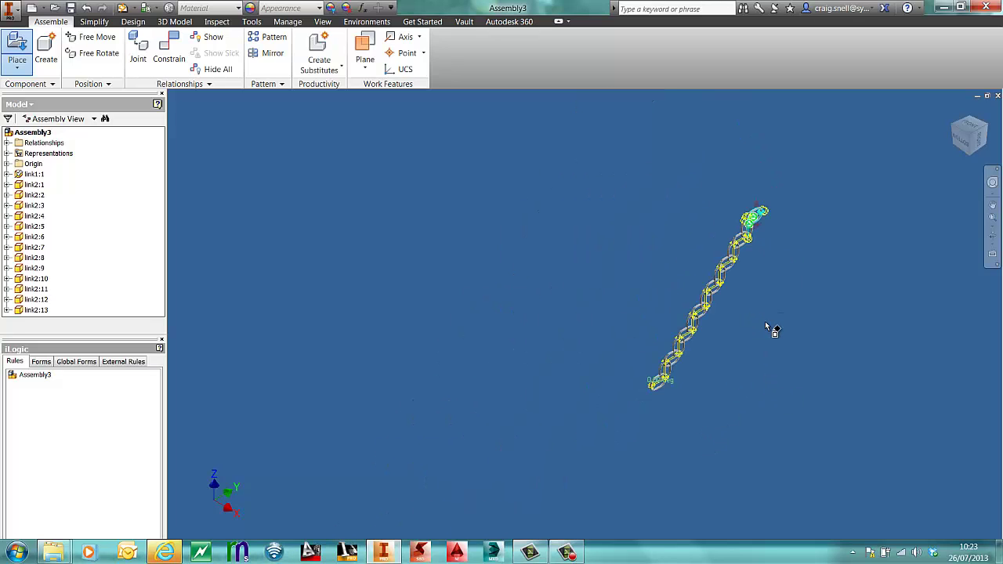
click(765, 324)
click(773, 325)
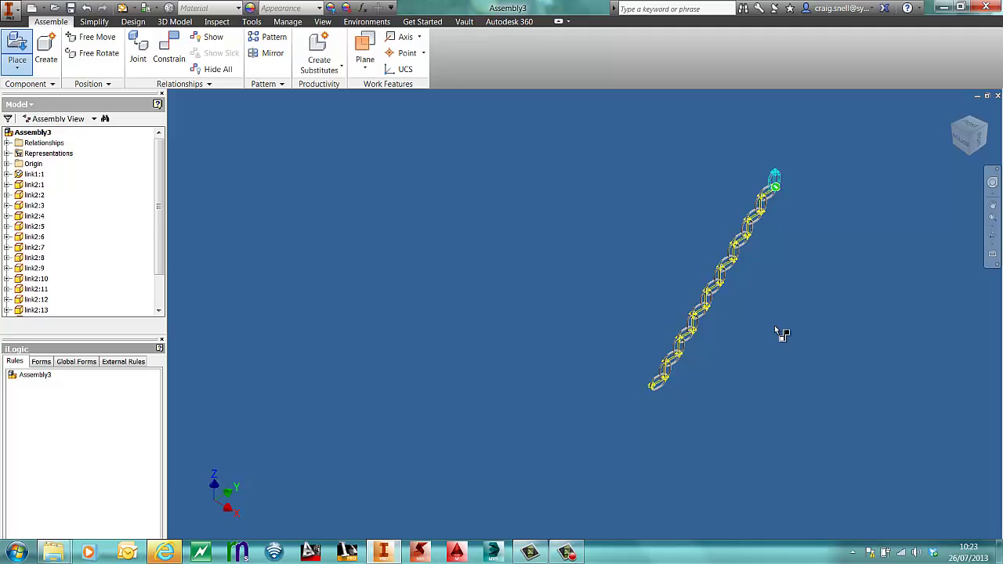
click(782, 326)
click(788, 329)
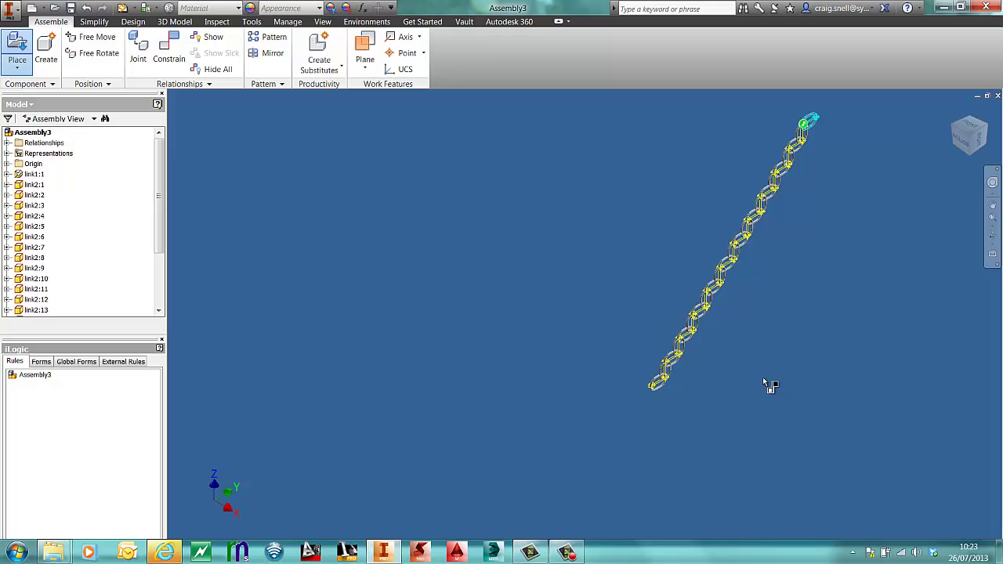
right_click(759, 347)
click(798, 348)
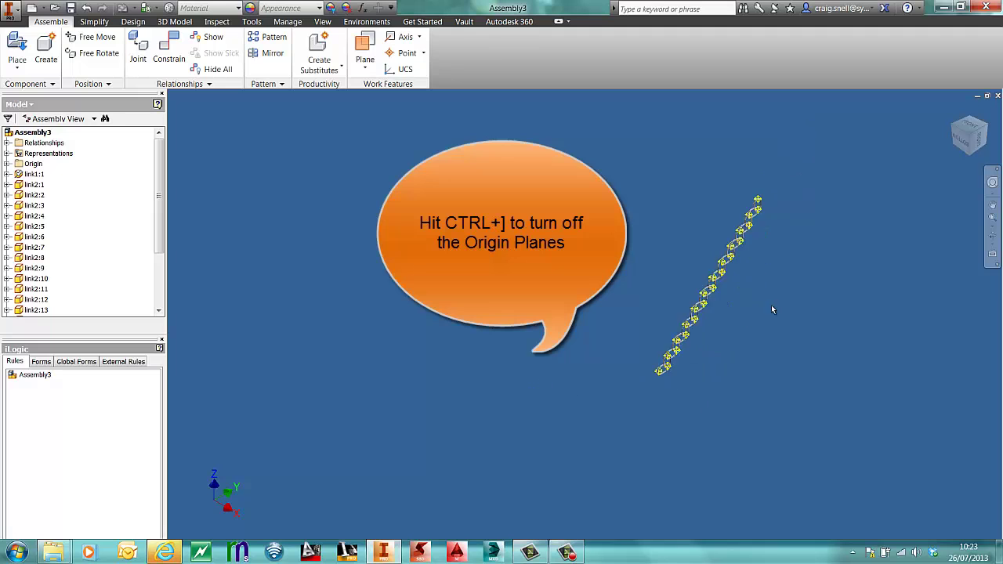
- Drag the chain's end link aside so the connected links bend into a curve
scroll(755, 282, up, 5)
scroll(687, 414, down, 5)
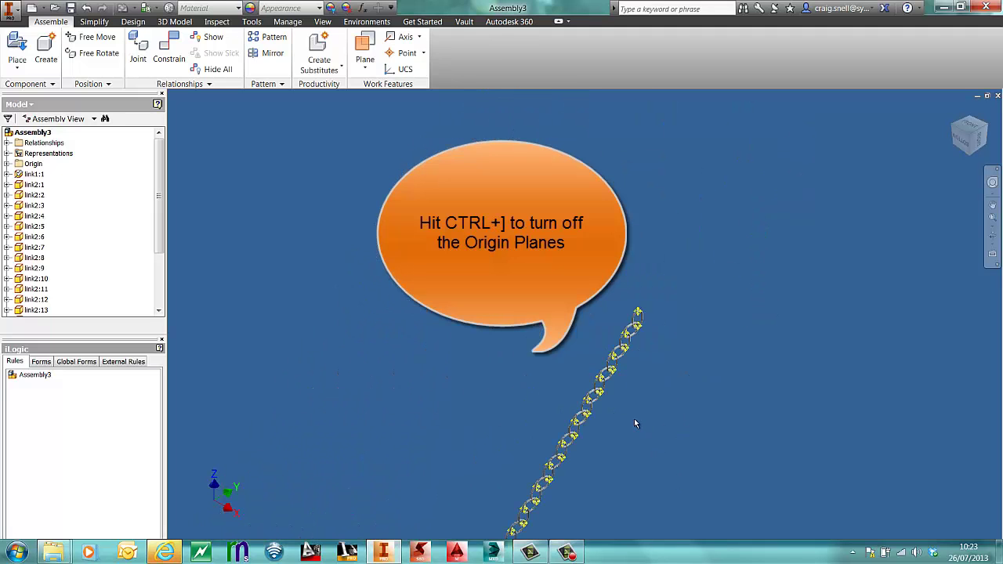
scroll(549, 288, up, 5)
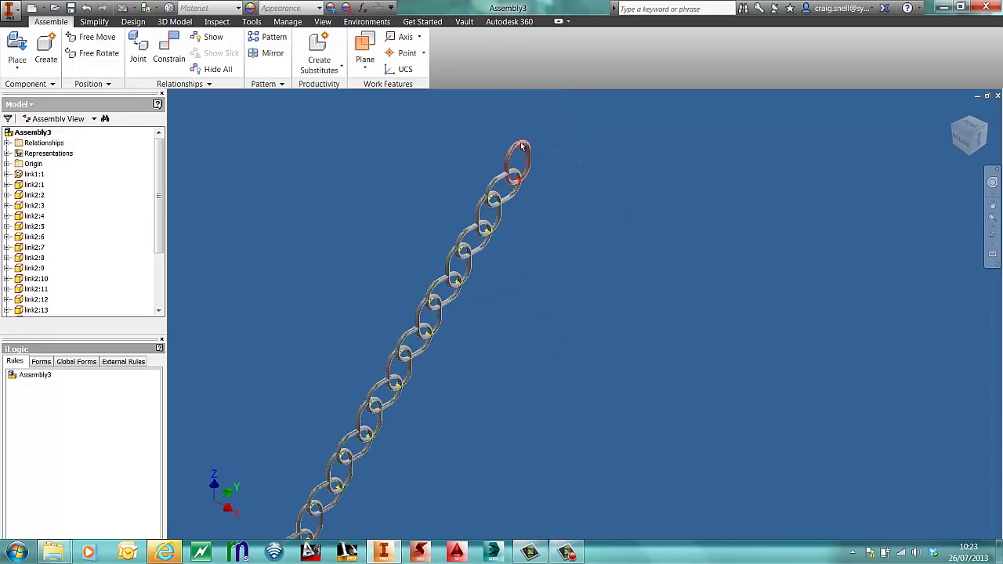
drag(523, 146, 775, 300)
scroll(559, 451, down, 4)
- Swing the end link around, looping the chain, then stretch it into a long diagonal
middle_drag(560, 451, 519, 287)
scroll(479, 323, up, 3)
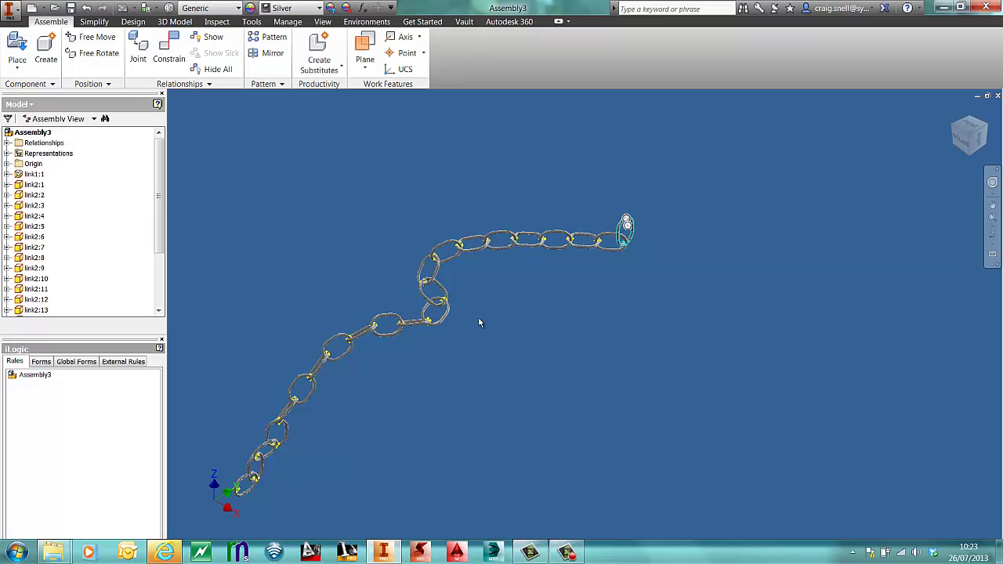
drag(627, 225, 857, 260)
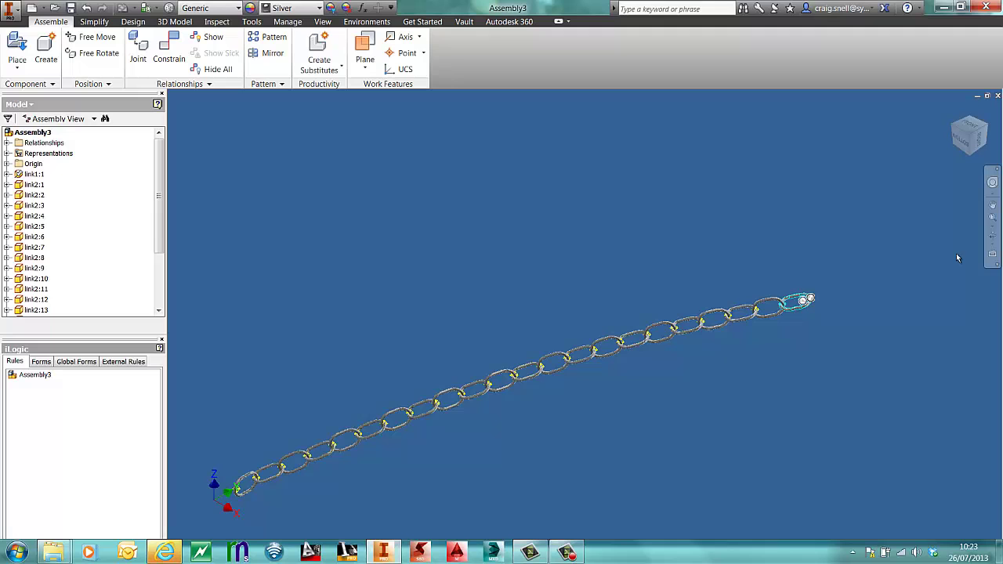
drag(815, 290, 867, 211)
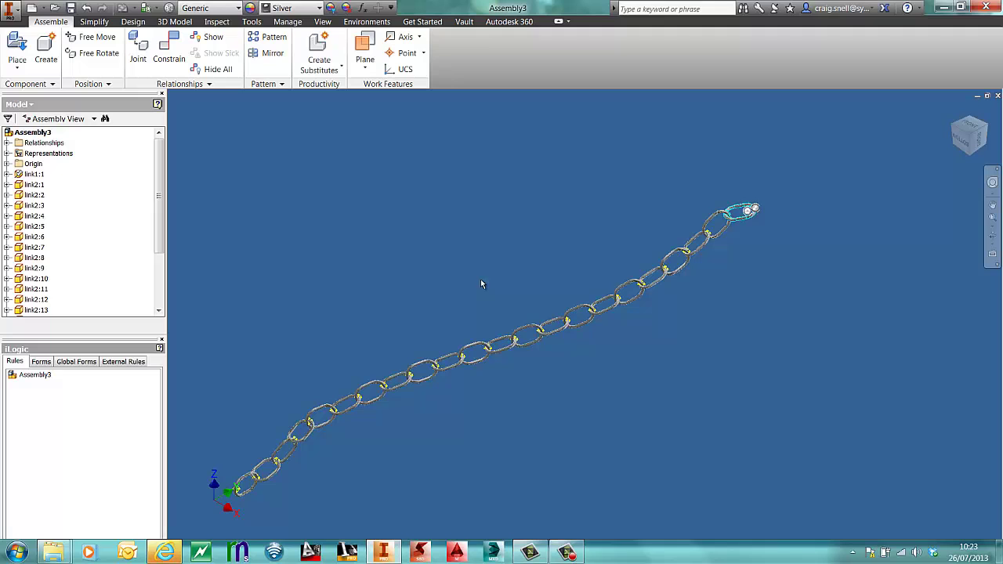